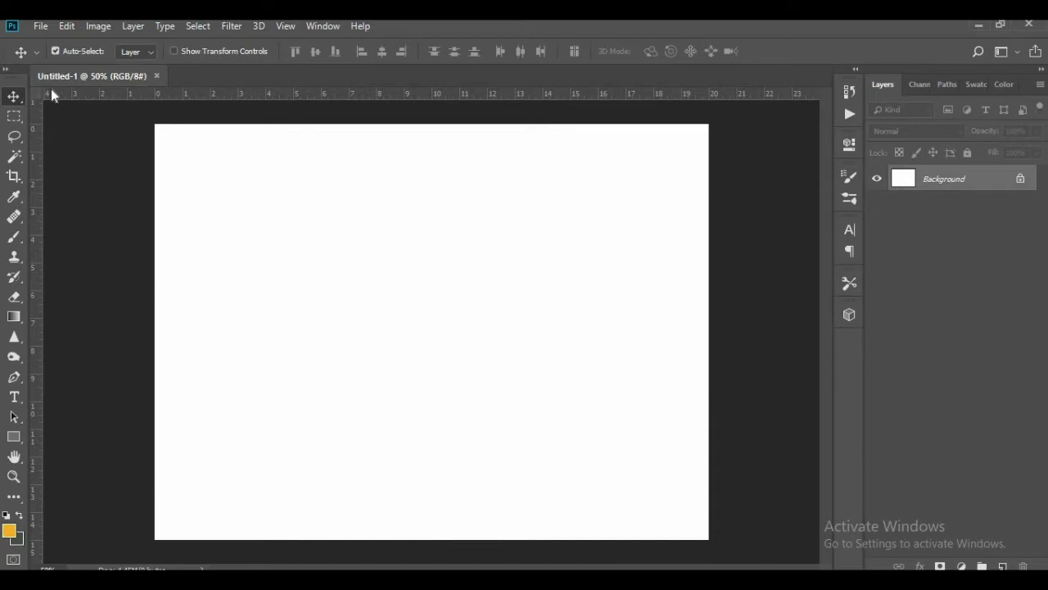
Step: Open the Aquafina-Bottle-T01-1 image and the Aussie-researchers water image from the Bottle folder
left_click(39, 27)
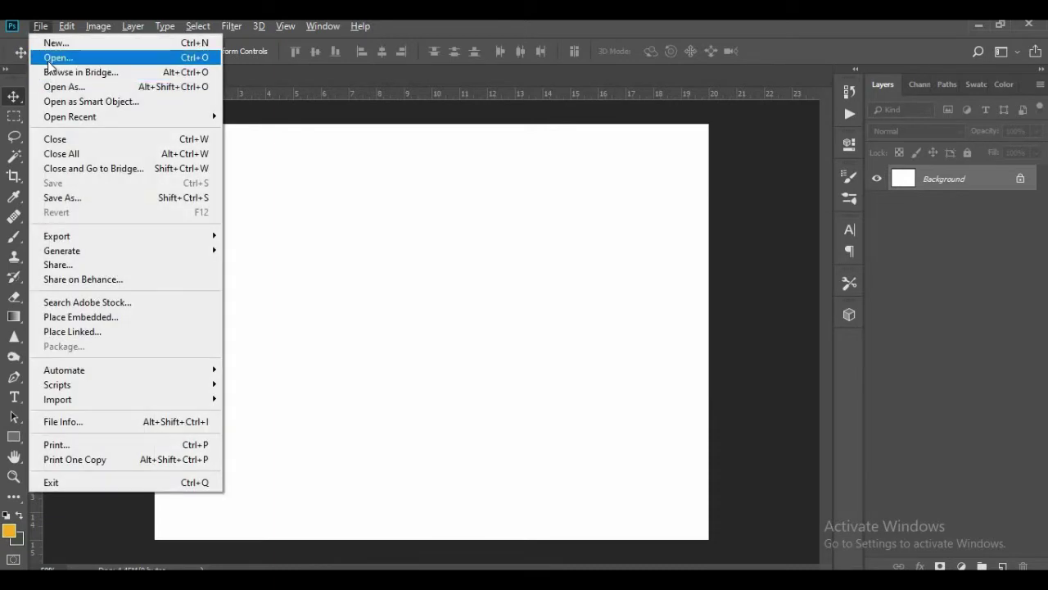
left_click(49, 58)
double_click(201, 164)
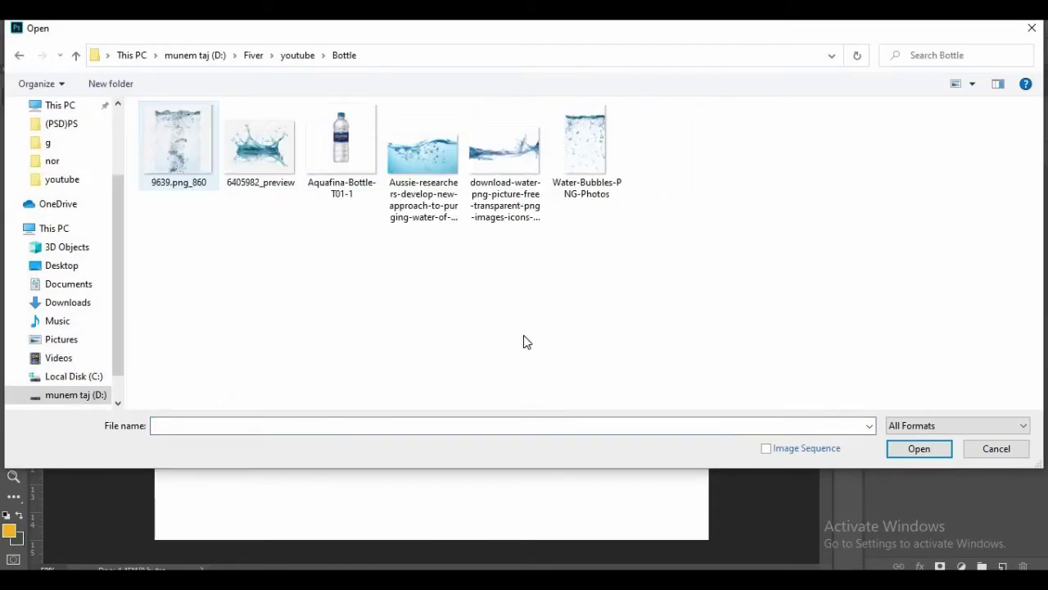
left_click_drag(680, 304, 156, 115)
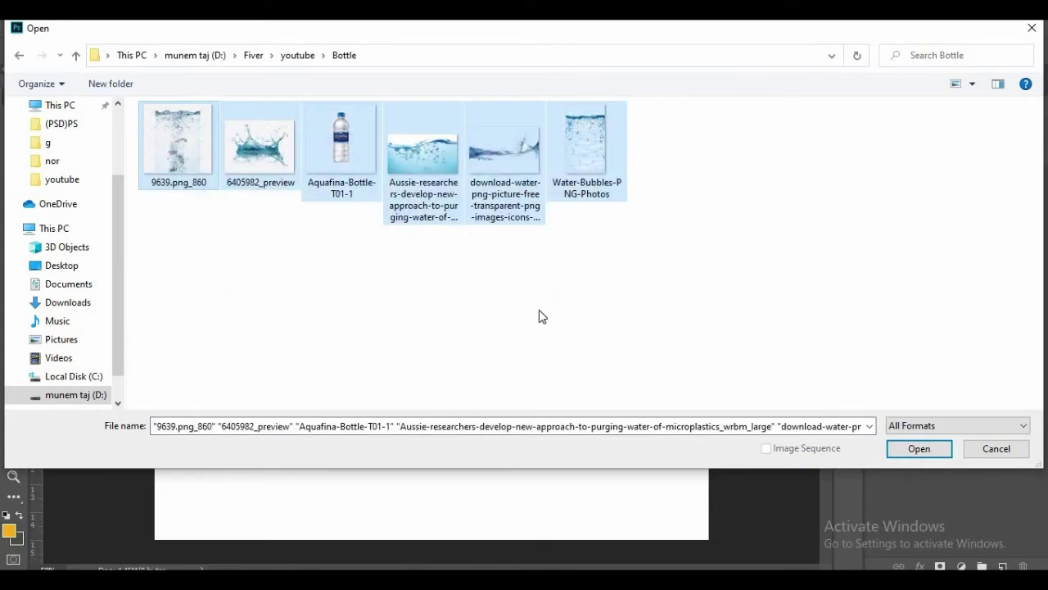
left_click(538, 316)
left_click(346, 164)
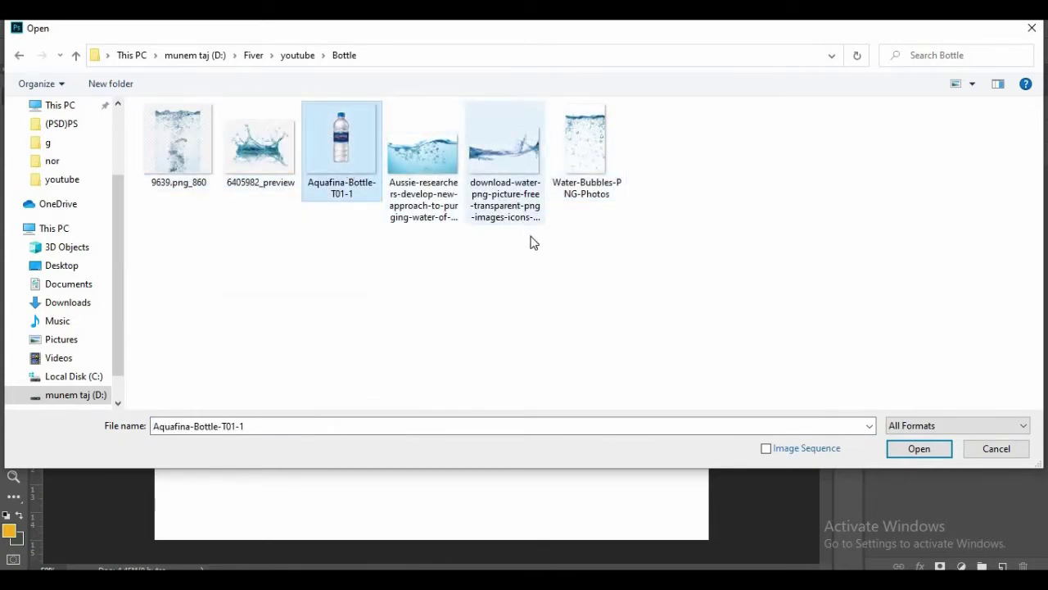
left_click(449, 193, "ctrl")
left_click(911, 446)
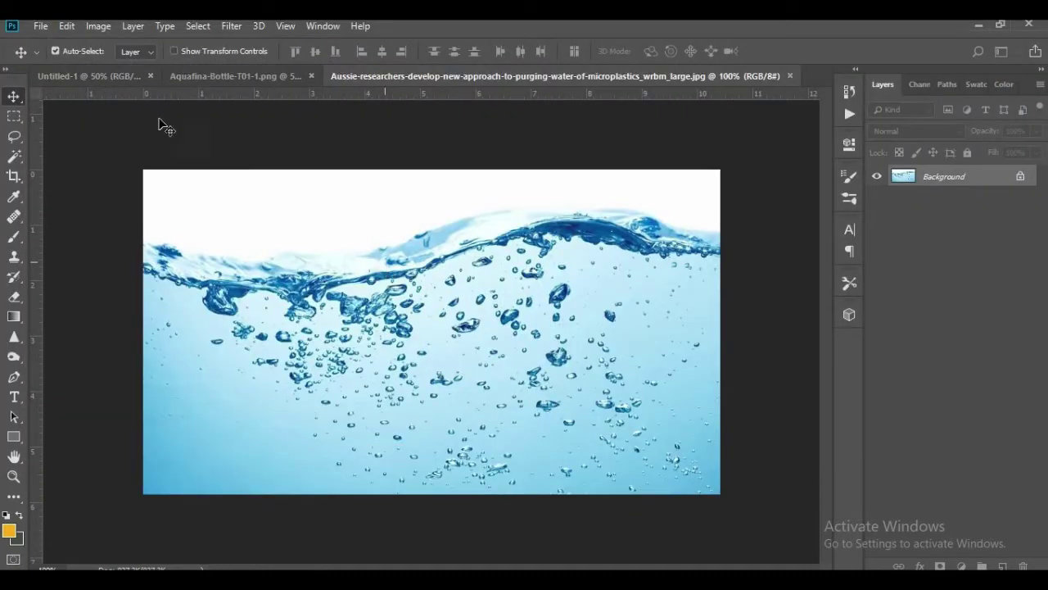
left_click_drag(544, 282, 368, 297)
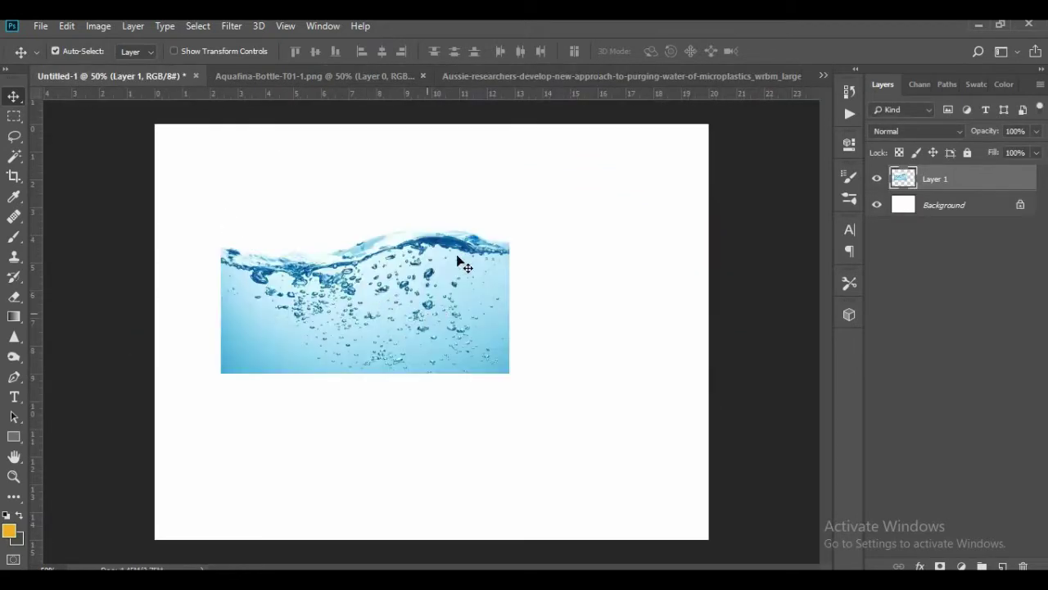
key("ctrl+z")
left_click(304, 76)
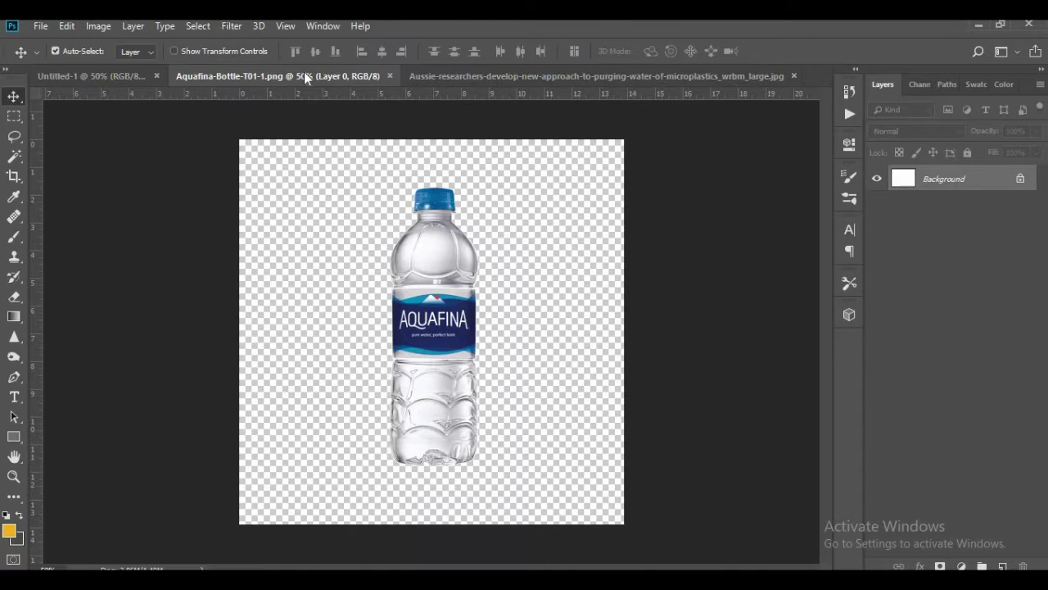
Step: Resize the Aussie-researchers water image to a width of 1500 pixels, resampling with Preserve Details 2.0
left_click(538, 79)
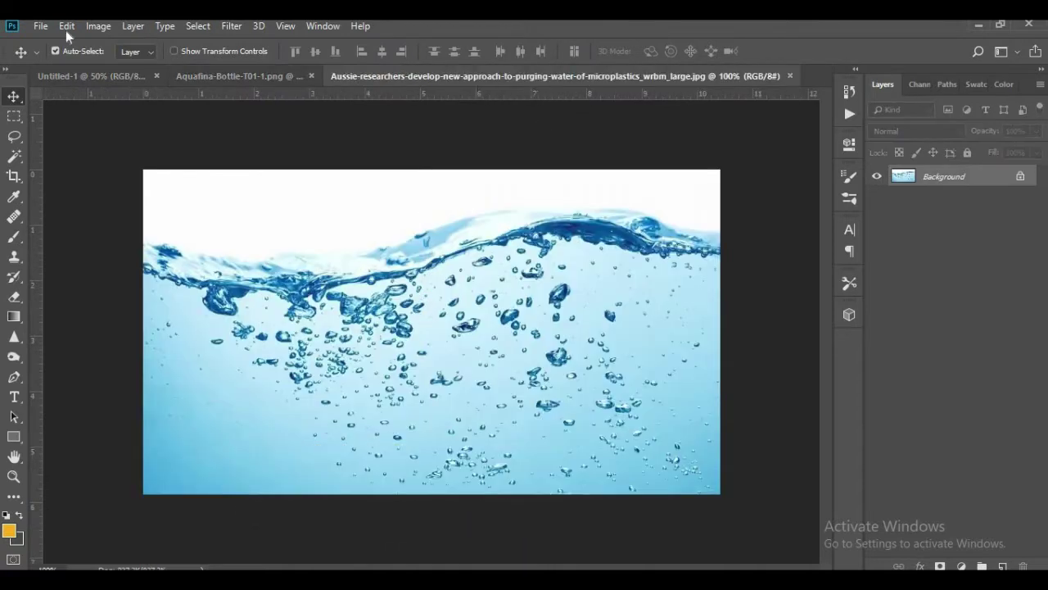
left_click(45, 30)
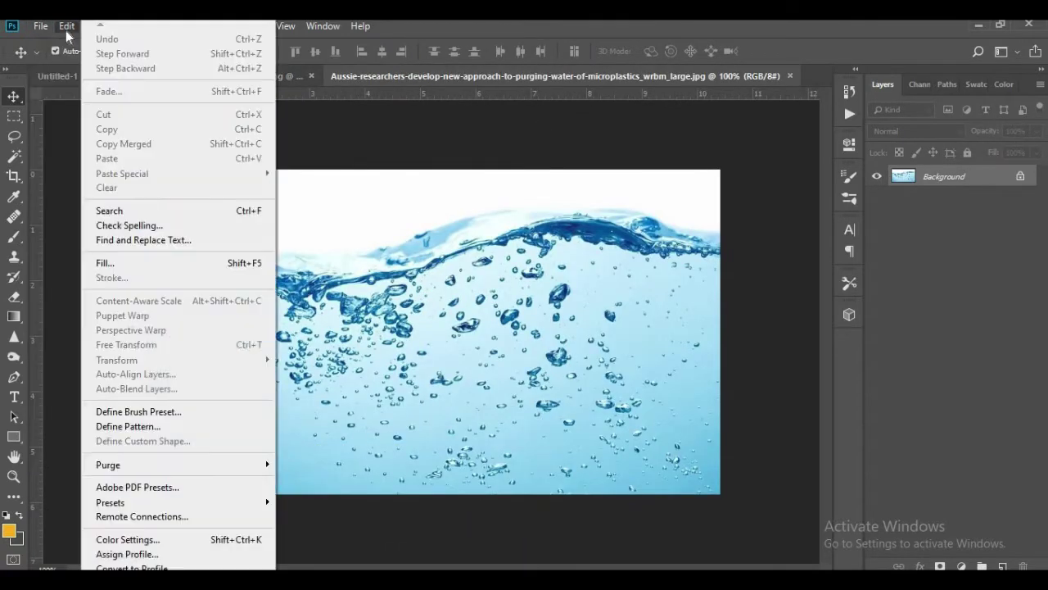
left_click(66, 29)
left_click(90, 30)
left_click(155, 141)
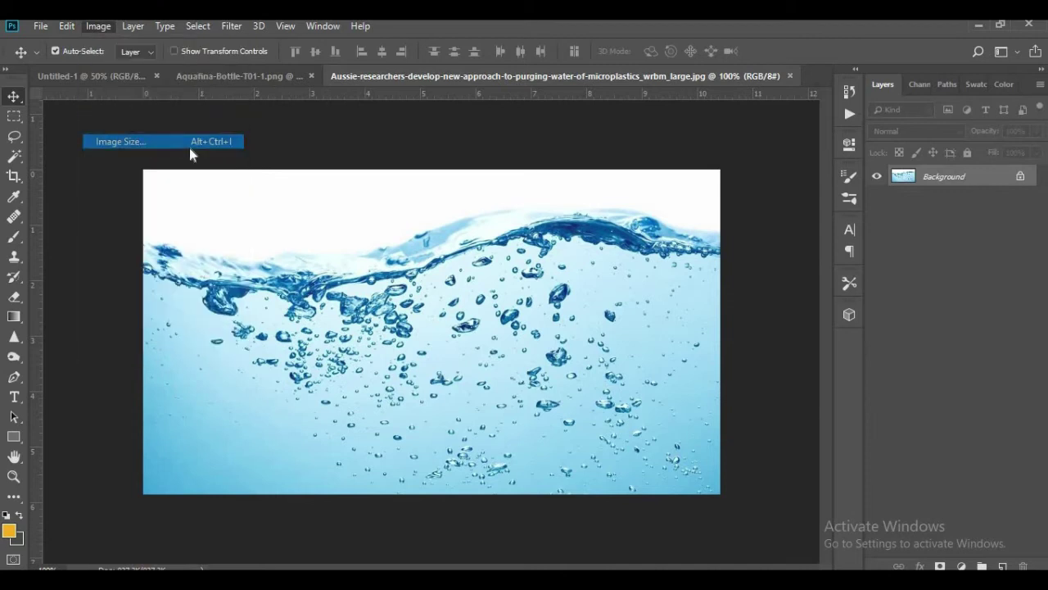
left_click(653, 263)
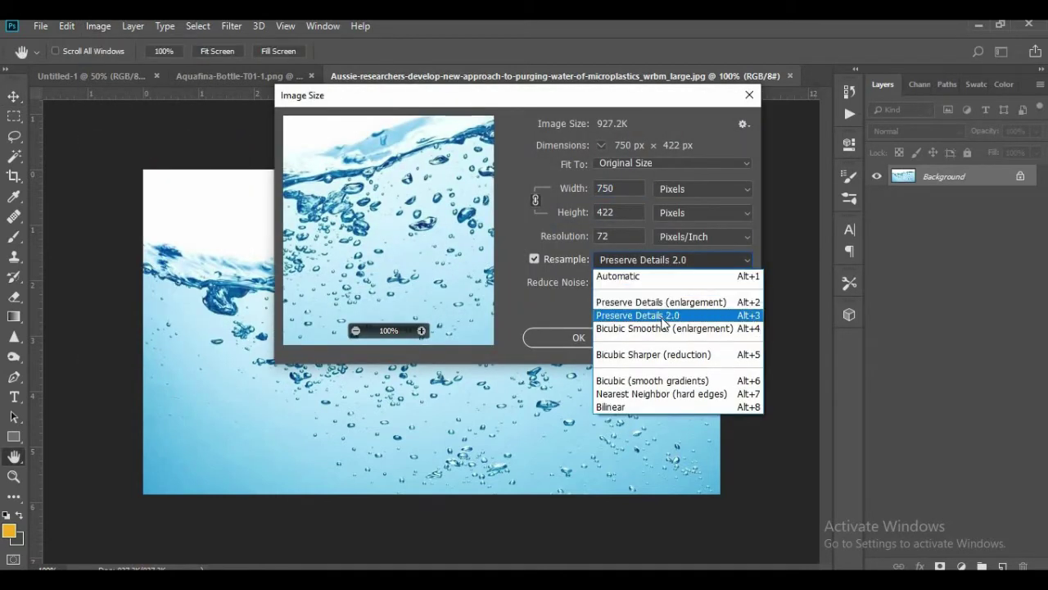
left_click(679, 313)
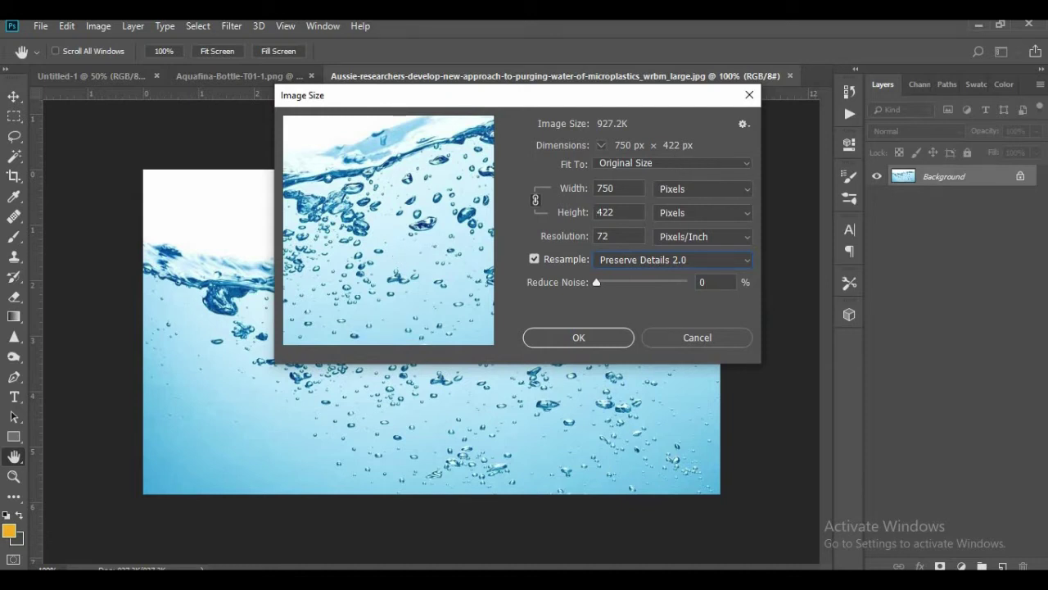
left_click(575, 189)
type("1500")
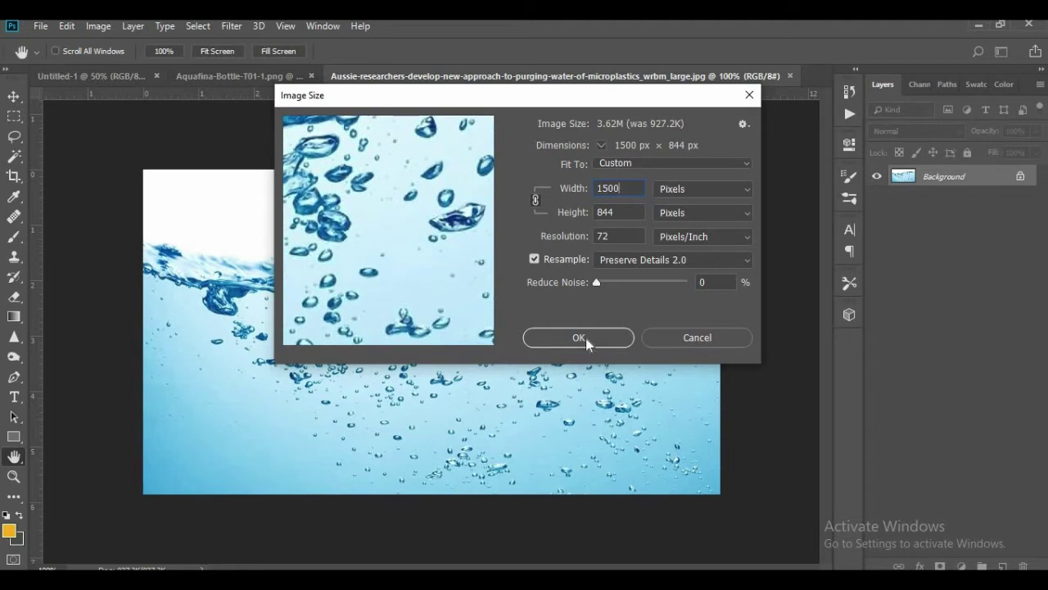
left_click(551, 345)
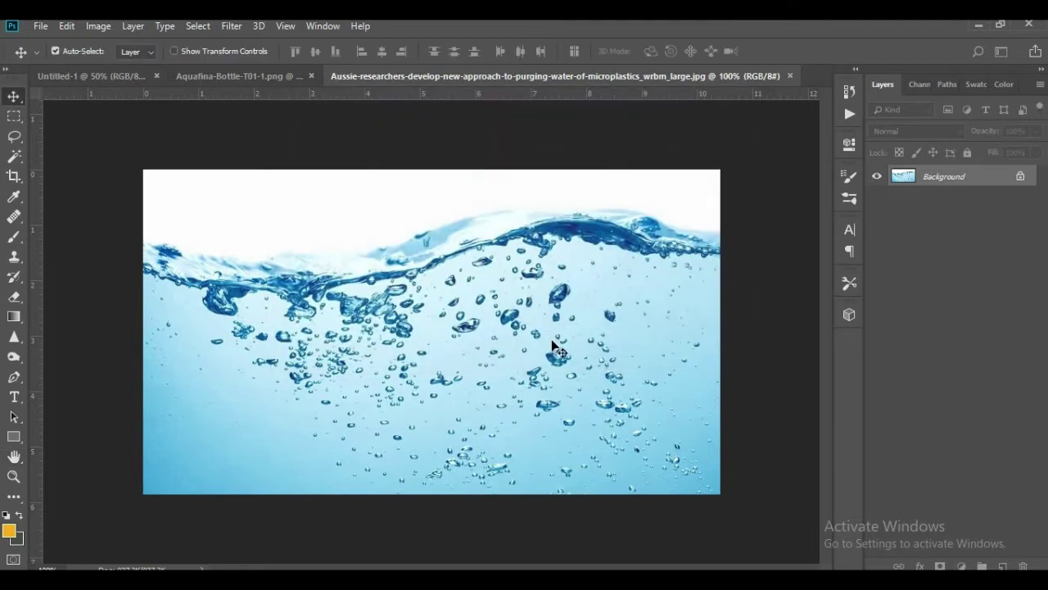
Step: Copy the enlarged water image into the Untitled-1 document and place it over the lower part of the canvas
key("ctrl+0")
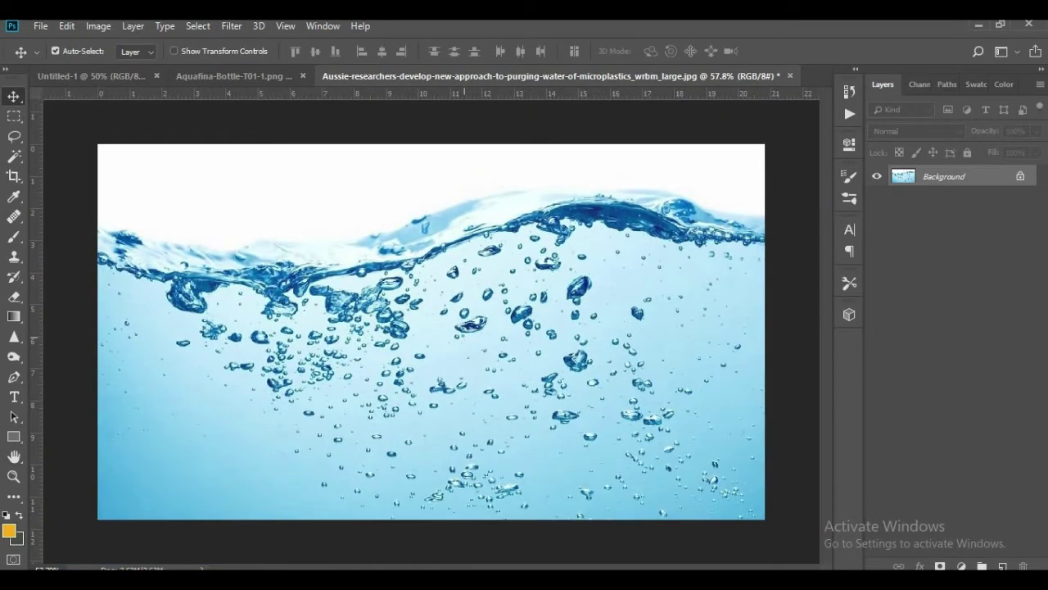
left_click_drag(450, 275, 360, 304)
left_click_drag(358, 303, 447, 394)
Step: Free Transform the water layer to the canvas's full 20 in width and shift it down to the lower part of the canvas
left_click(14, 116)
right_click(729, 454)
left_click(752, 297)
left_click_drag(730, 232, 713, 236)
mouse_move(685, 319)
left_mouse_down()
mouse_move(667, 319)
mouse_move(672, 330)
left_mouse_up()
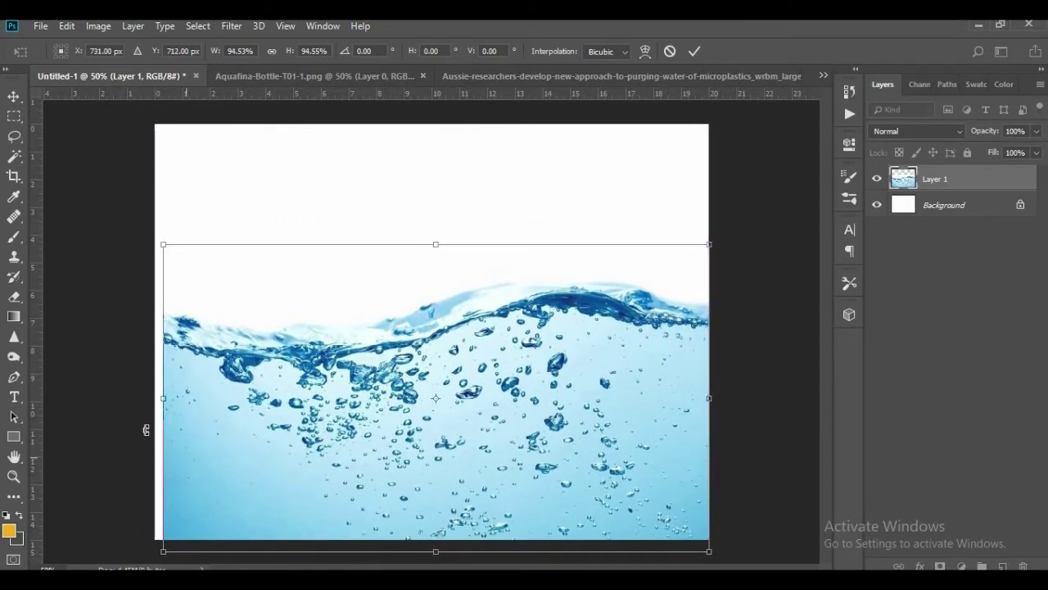
mouse_move(163, 399)
left_mouse_down()
mouse_move(145, 407)
mouse_move(160, 410)
left_mouse_up()
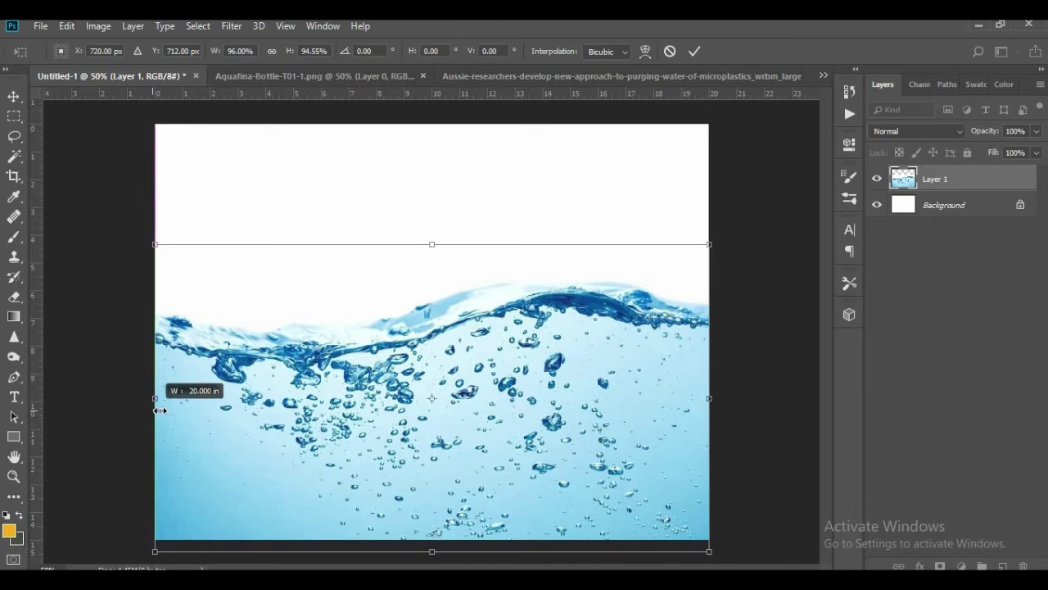
mouse_move(543, 393)
left_mouse_down()
mouse_move(544, 405)
mouse_move(549, 389)
left_mouse_up()
key("Return")
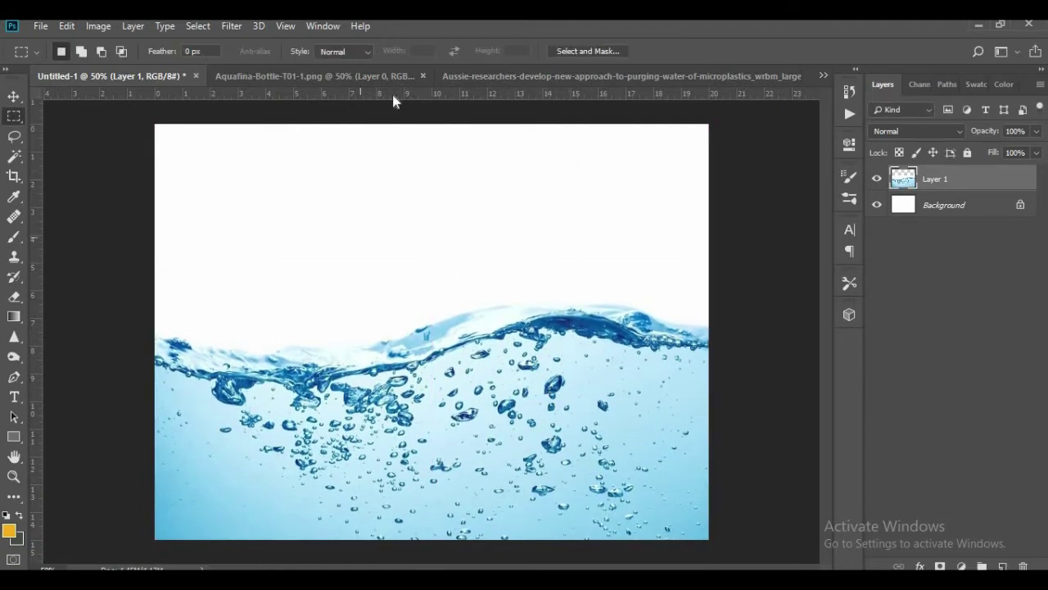
Step: Copy the Aquafina bottle into the Untitled-1 document and place it upright in the middle of the canvas
left_click(326, 73)
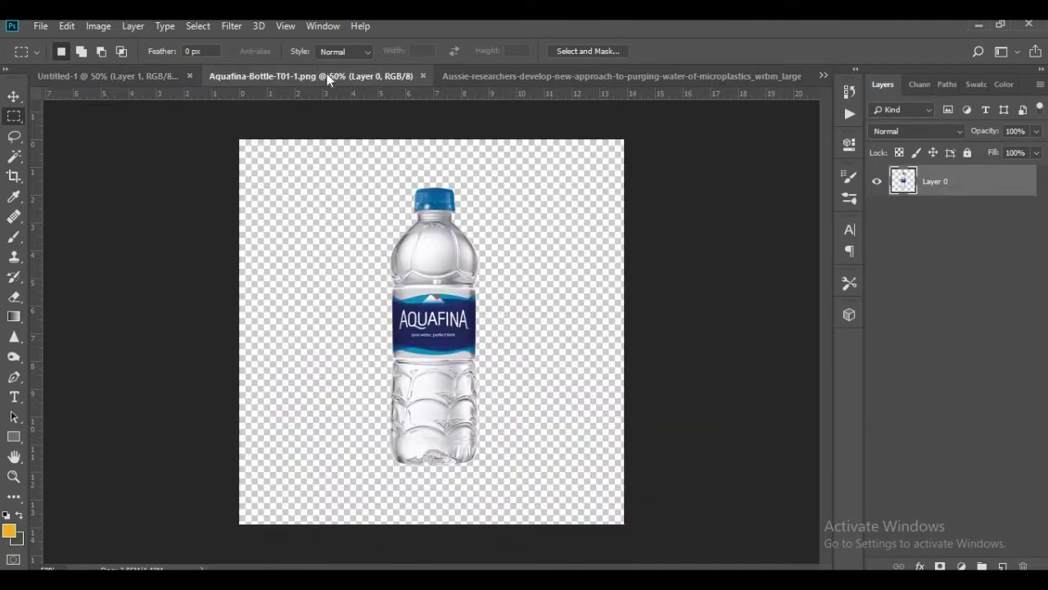
left_click(18, 101)
left_click_drag(464, 273, 428, 321)
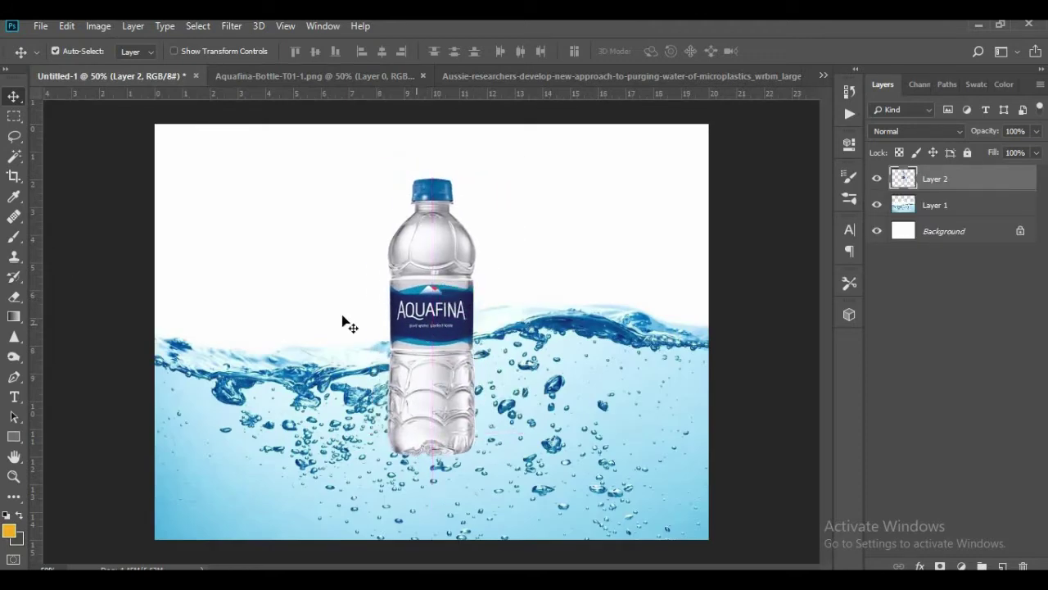
Step: Free Transform the bottle to rotate it about 12.56° clockwise and move it slightly left of the canvas centre
left_click(14, 115)
right_click(447, 303)
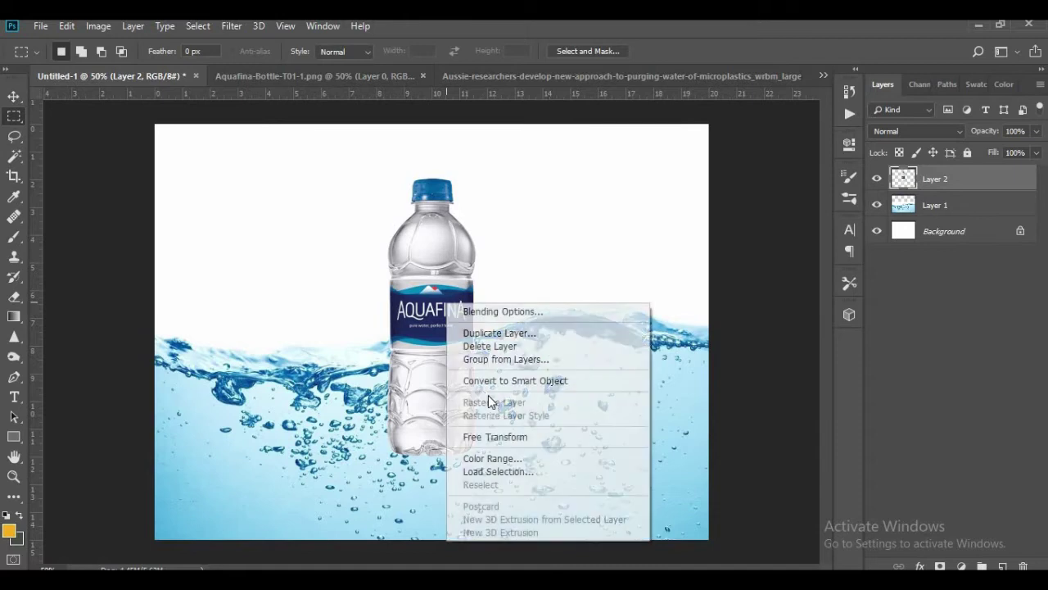
left_click(519, 435)
left_click_drag(557, 475, 521, 508)
left_click_drag(433, 356, 393, 342)
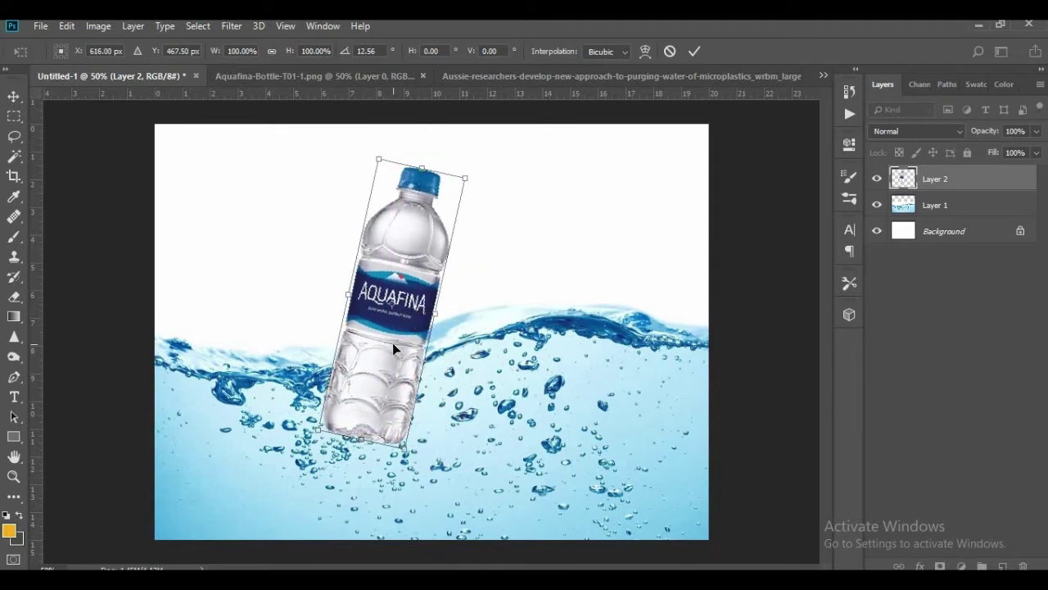
key("Return")
key("m")
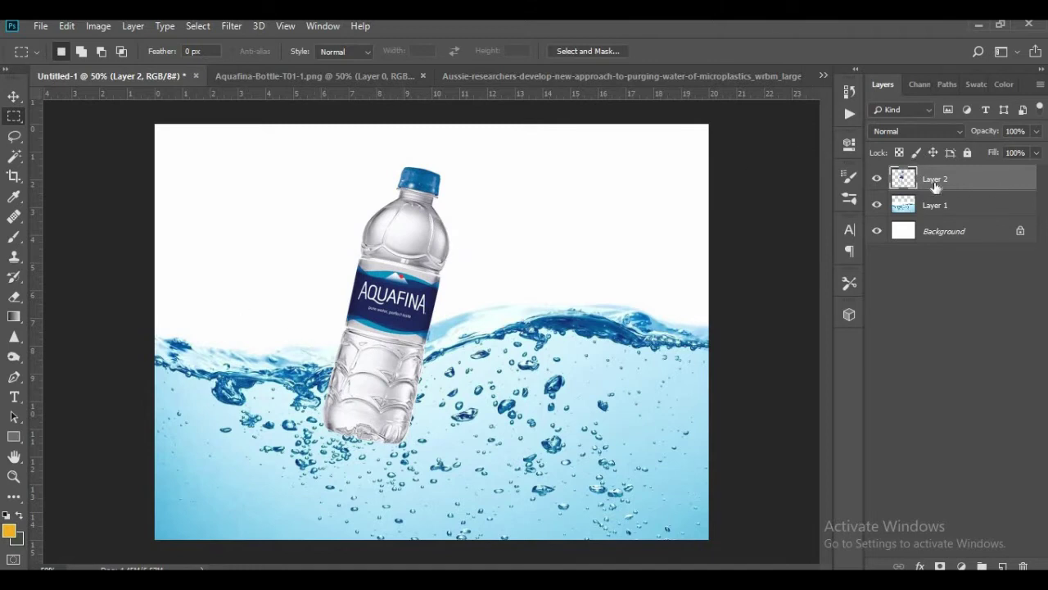
left_click(940, 210)
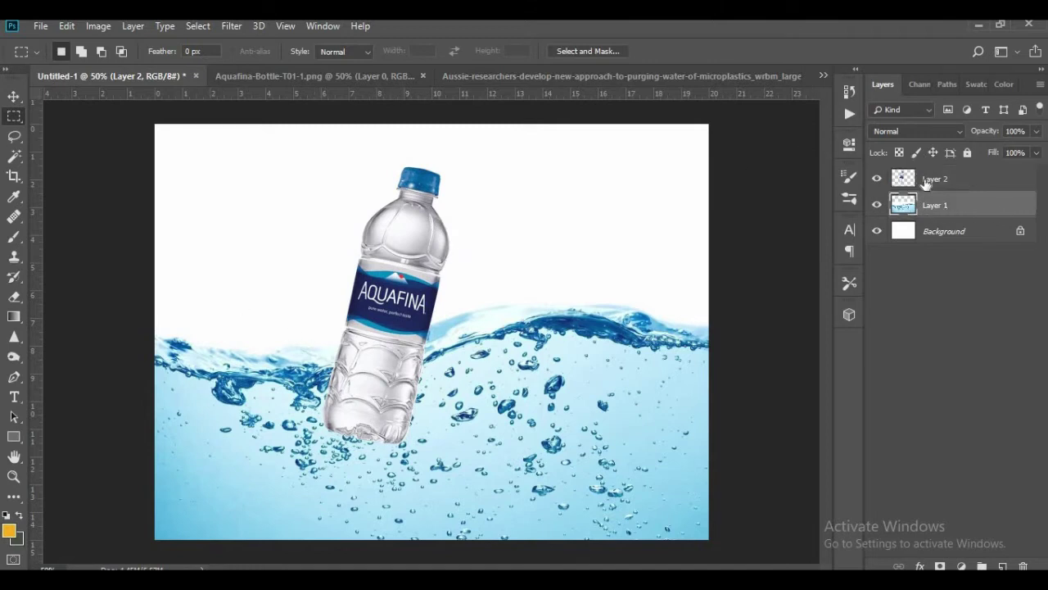
left_click(907, 134)
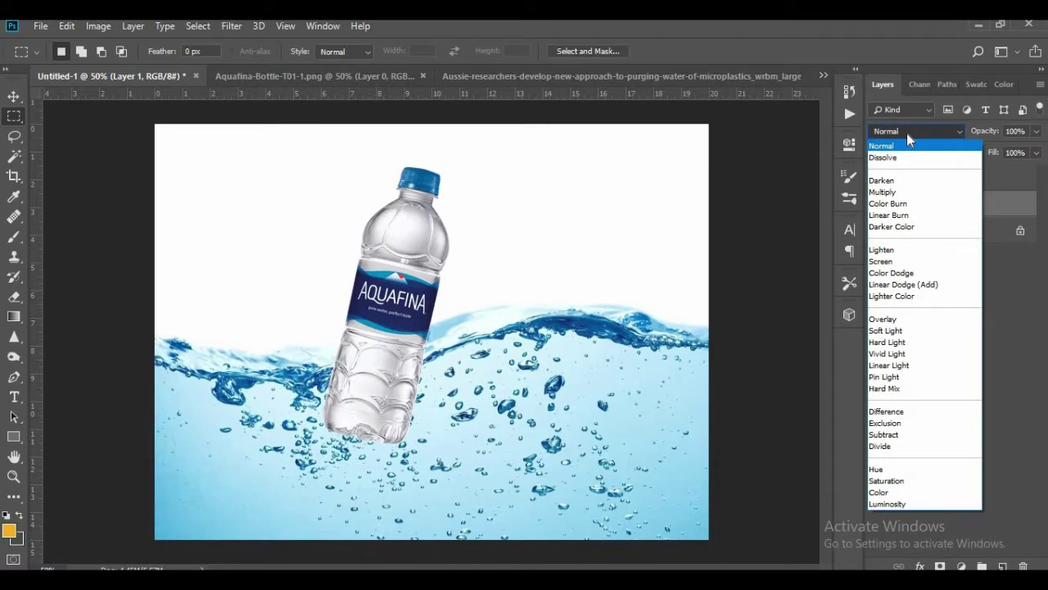
key("Escape")
Step: Draw a rectangle of about 1500 x 1136 px covering the whole canvas, directly above the Background layer
left_click(940, 231)
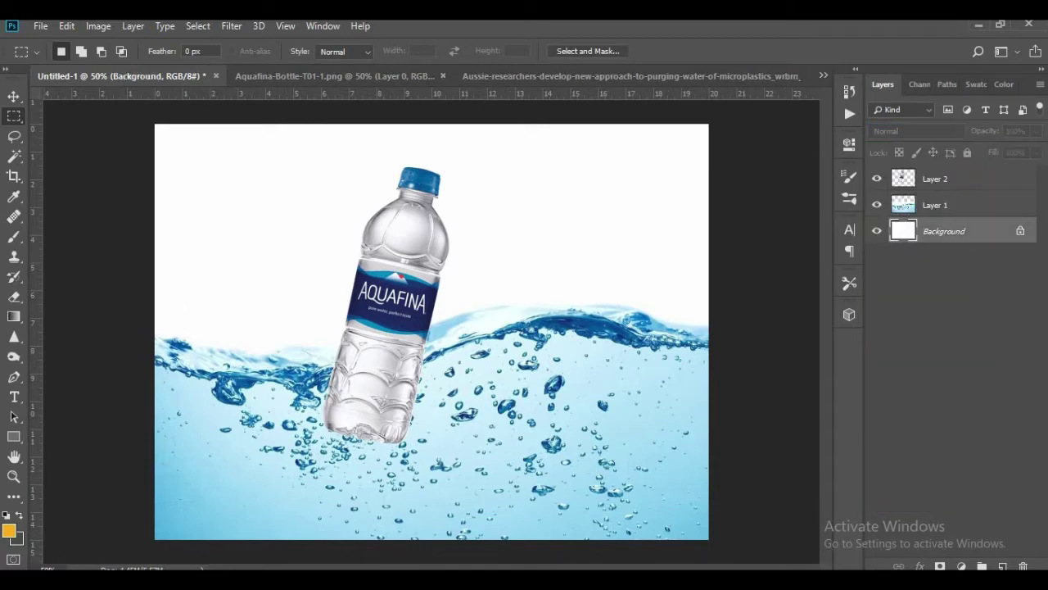
left_click(16, 439)
left_click_drag(146, 113, 725, 549)
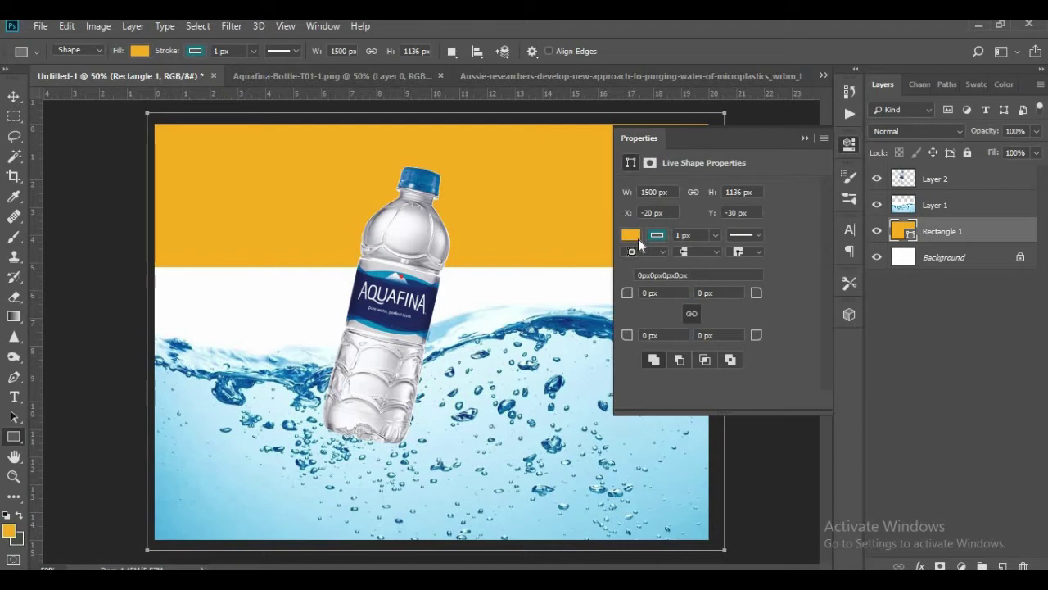
Step: Fill the rectangle with light blue b3e3f9 sampled from the water
left_click(632, 237)
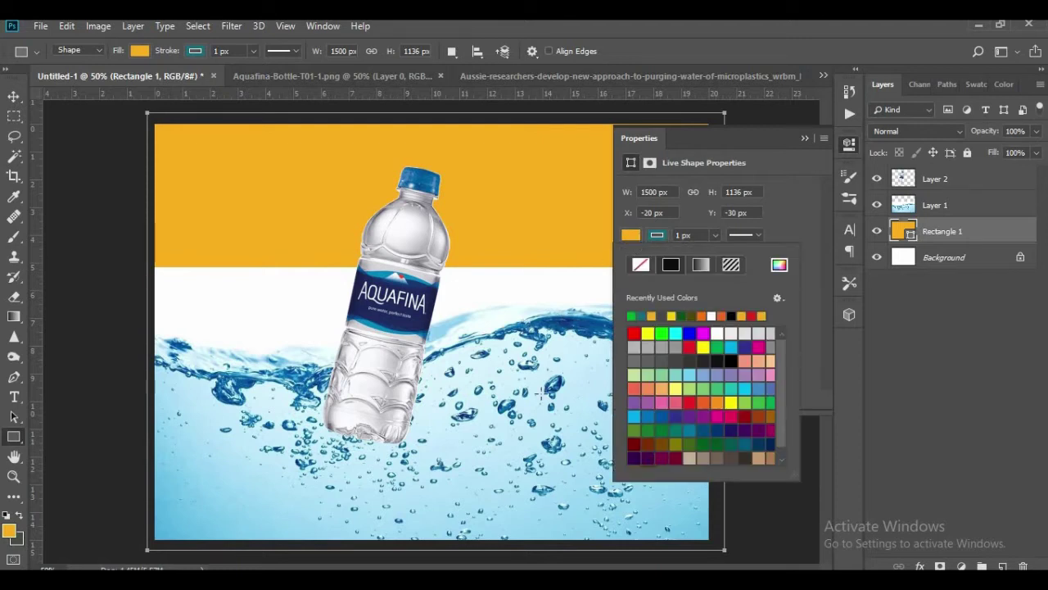
left_click(779, 265)
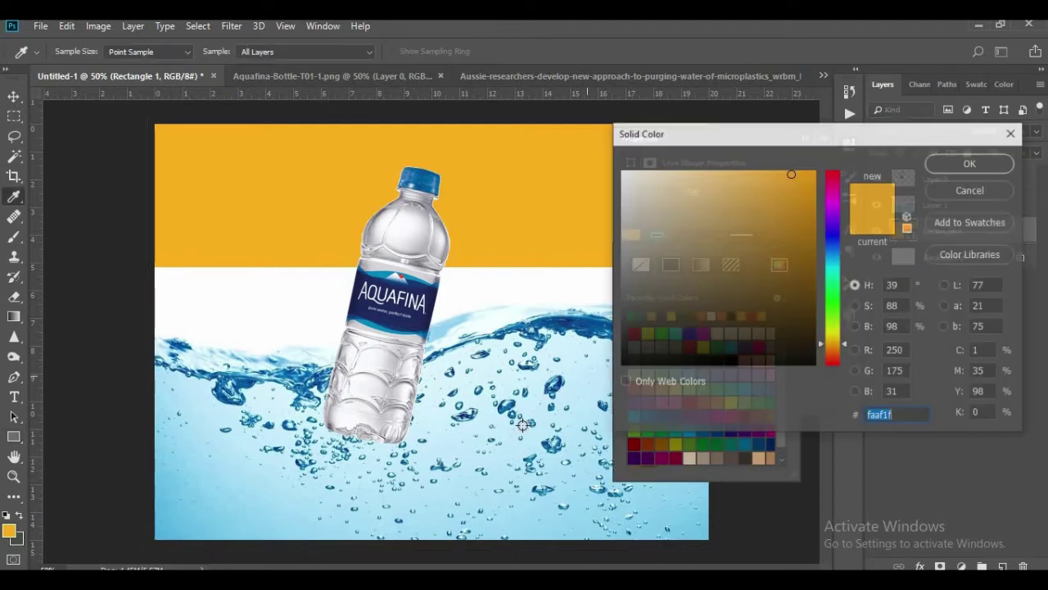
left_click(291, 480)
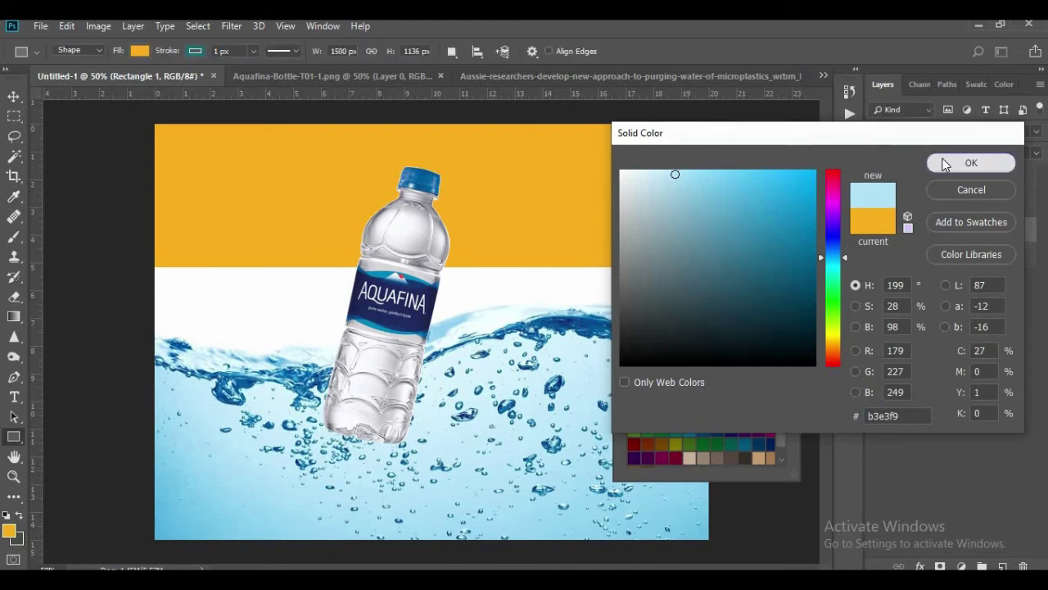
left_click(944, 164)
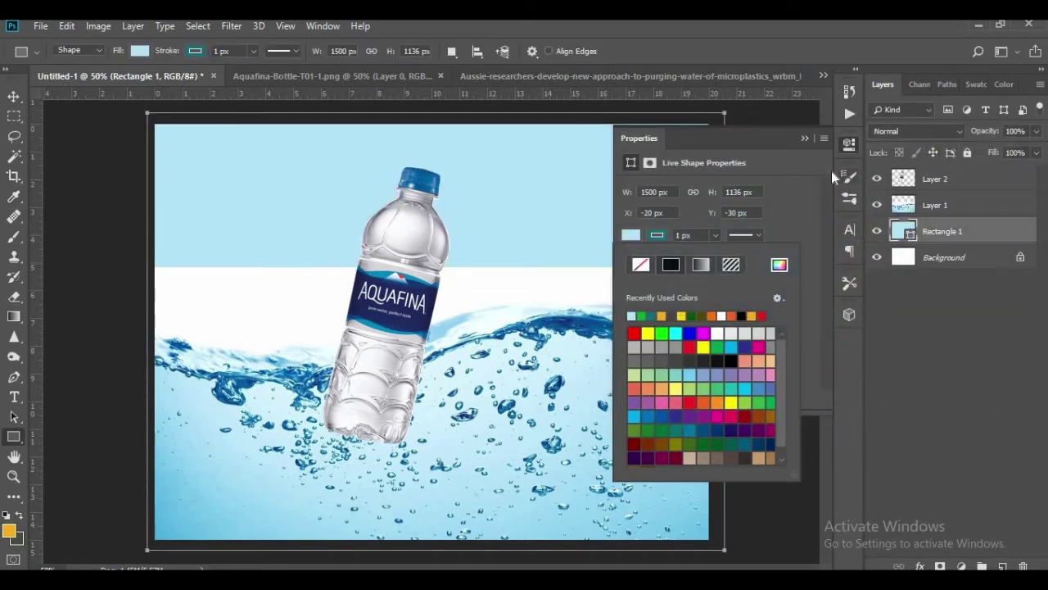
left_click(803, 138)
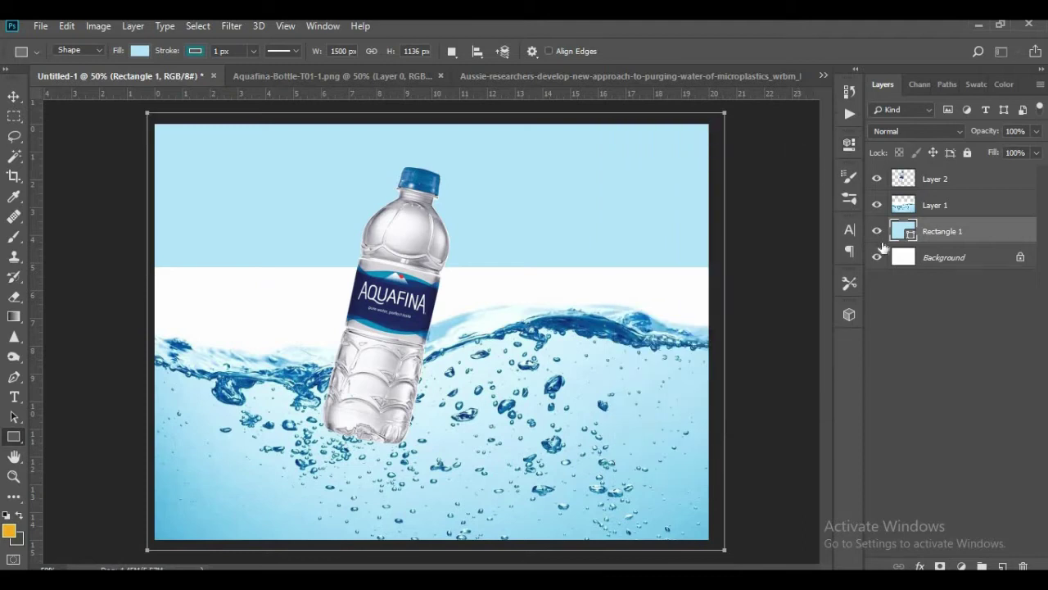
Step: Erase the white area above the waterline on Layer 1 with the Magic Eraser at tolerance 32
left_click(942, 207)
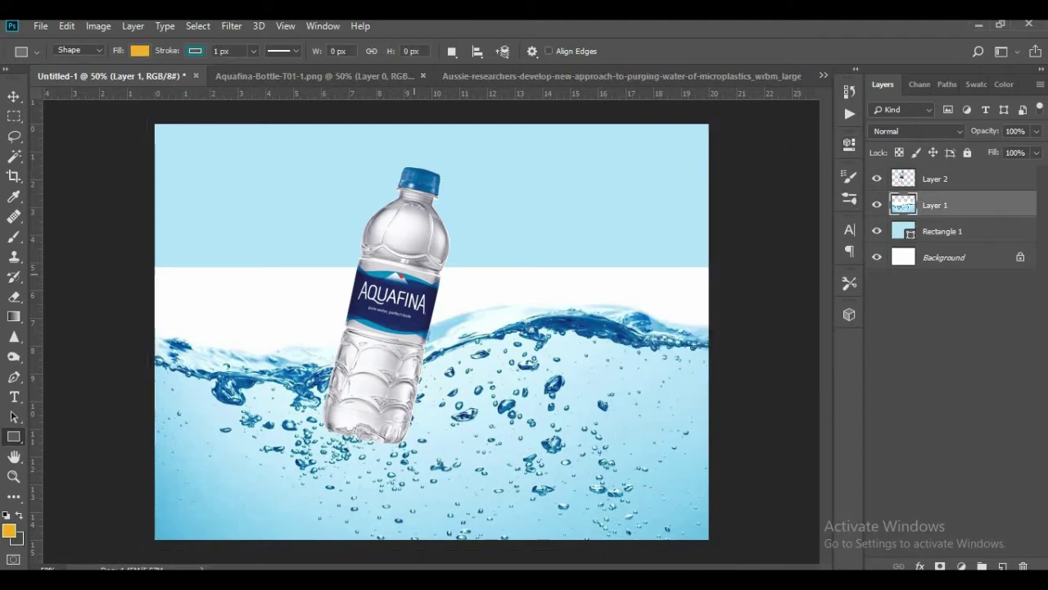
left_click(18, 218)
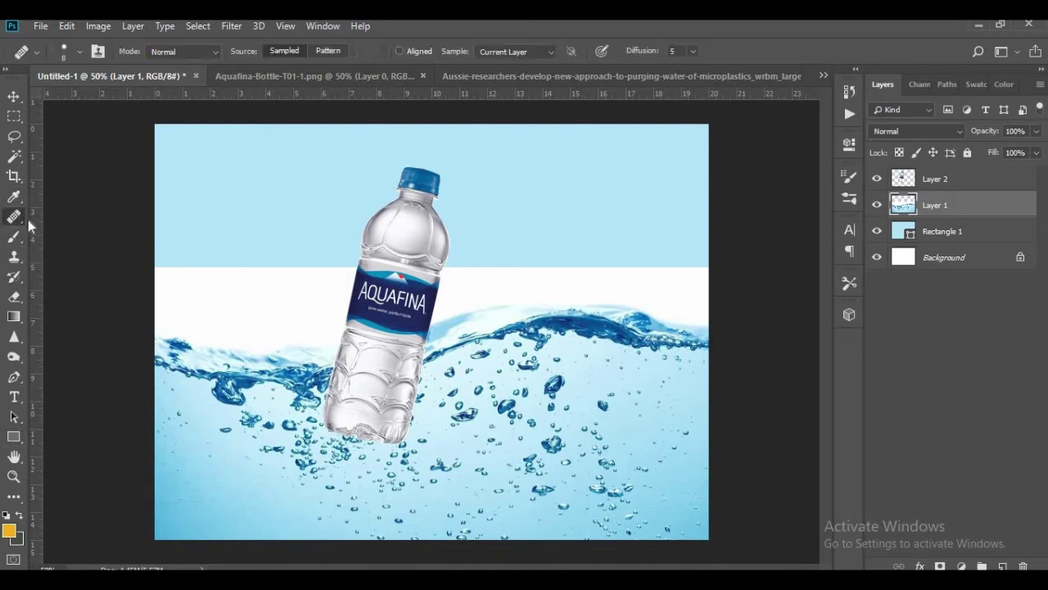
right_click(16, 200)
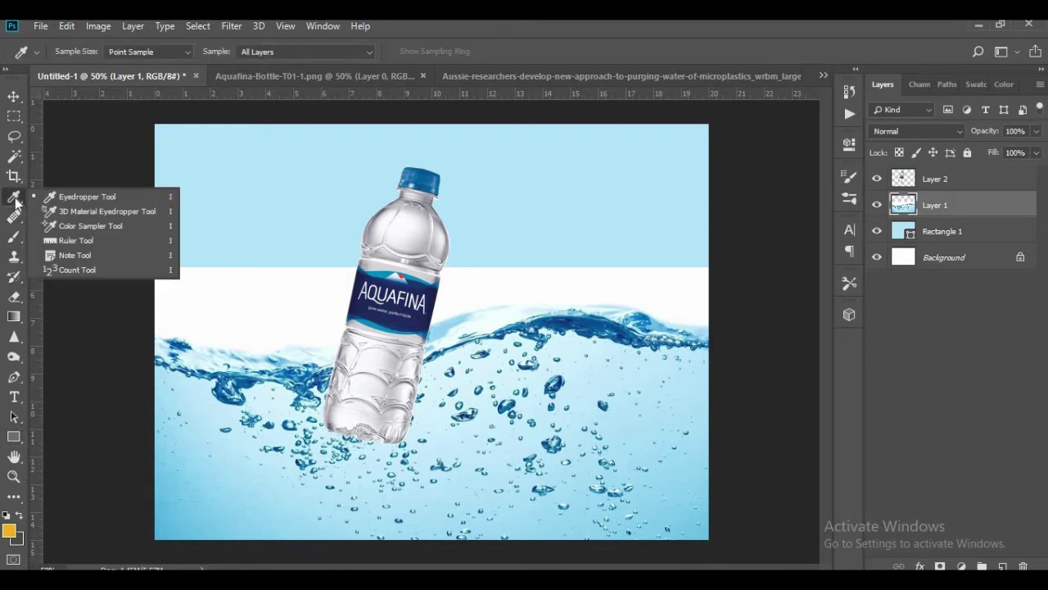
left_click(15, 197)
left_click(14, 156)
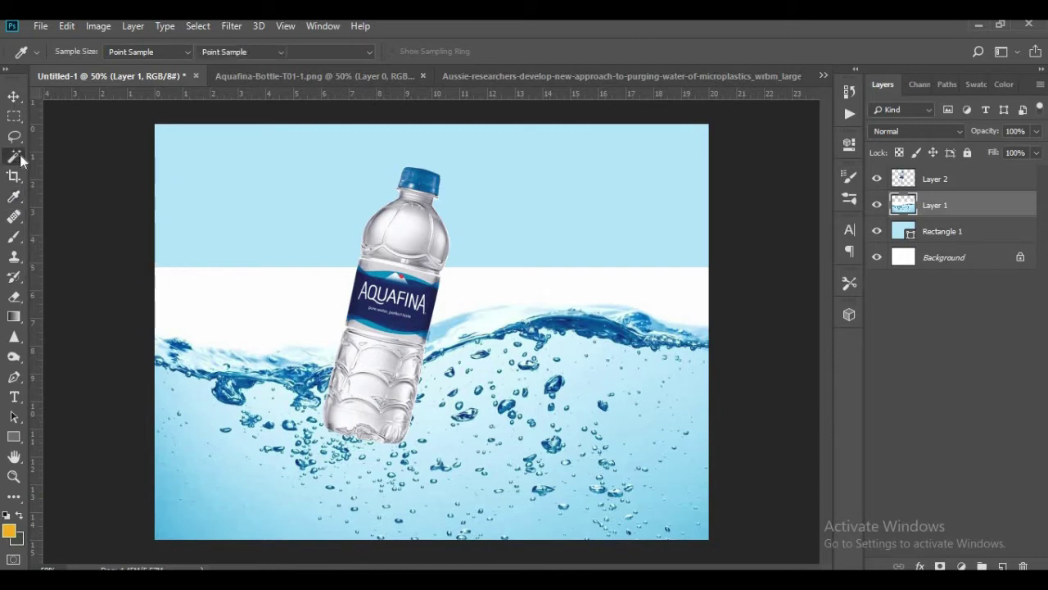
left_click(13, 297)
left_click(65, 323)
left_click(238, 270)
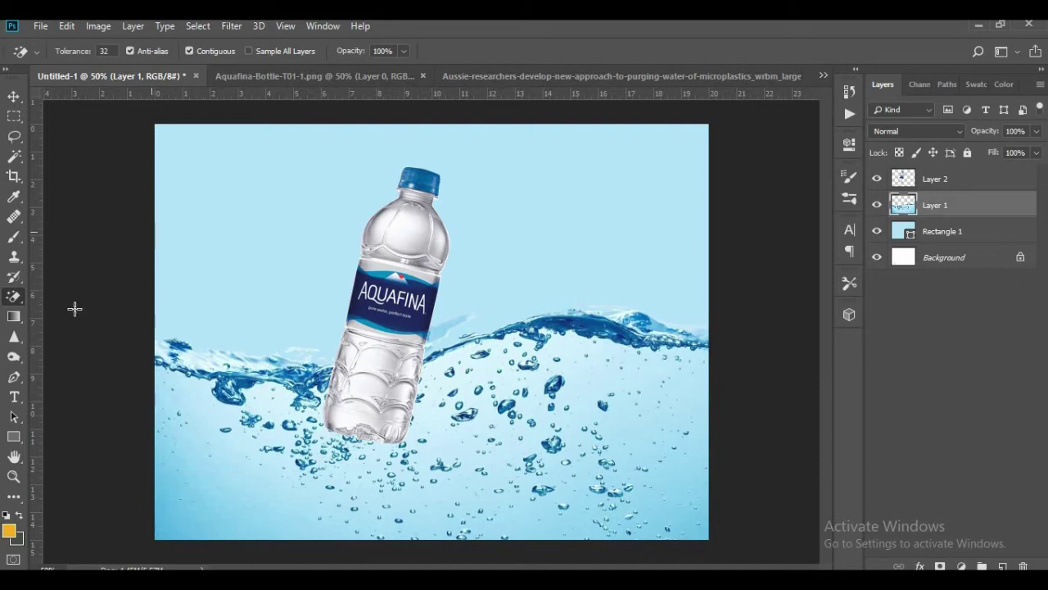
Step: Add a layer mask to Layer 1 and hide the faint splashes above the waterline with an 80 px black brush
left_click(940, 566)
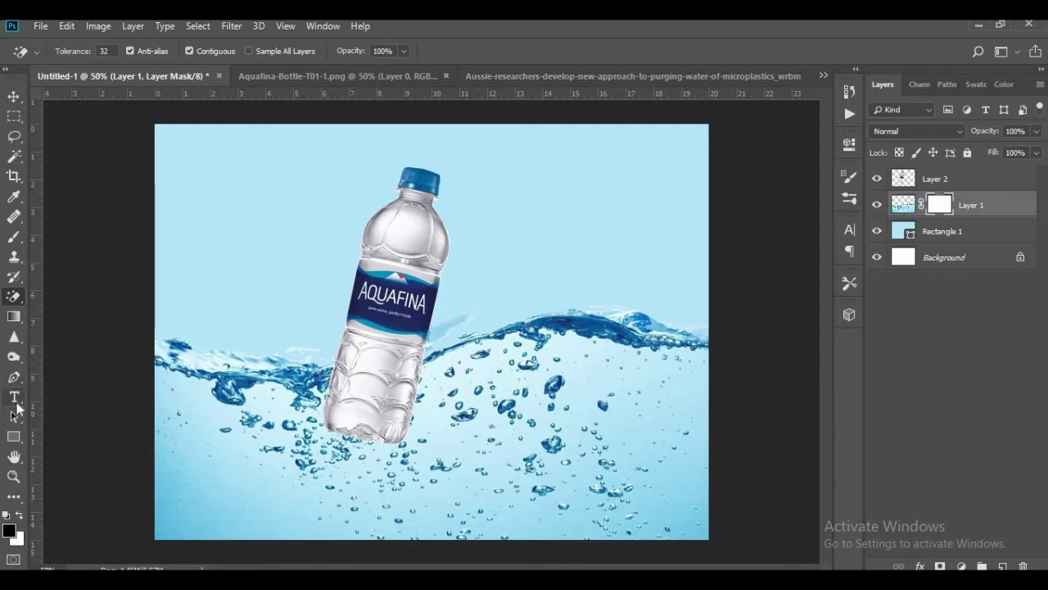
left_click(14, 237)
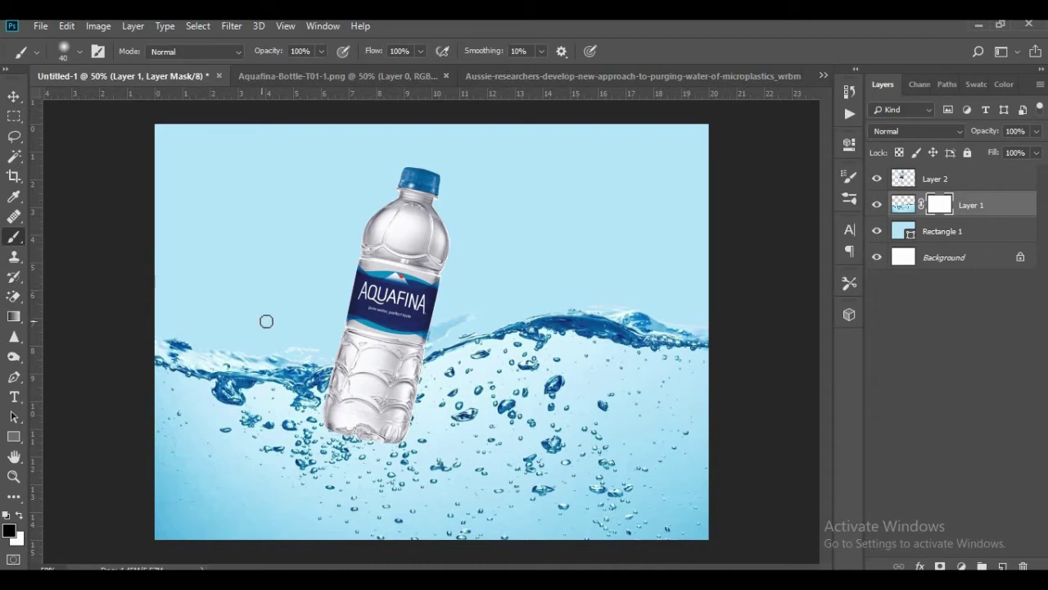
key("bracketright")
key("bracketright")
key("bracketright")
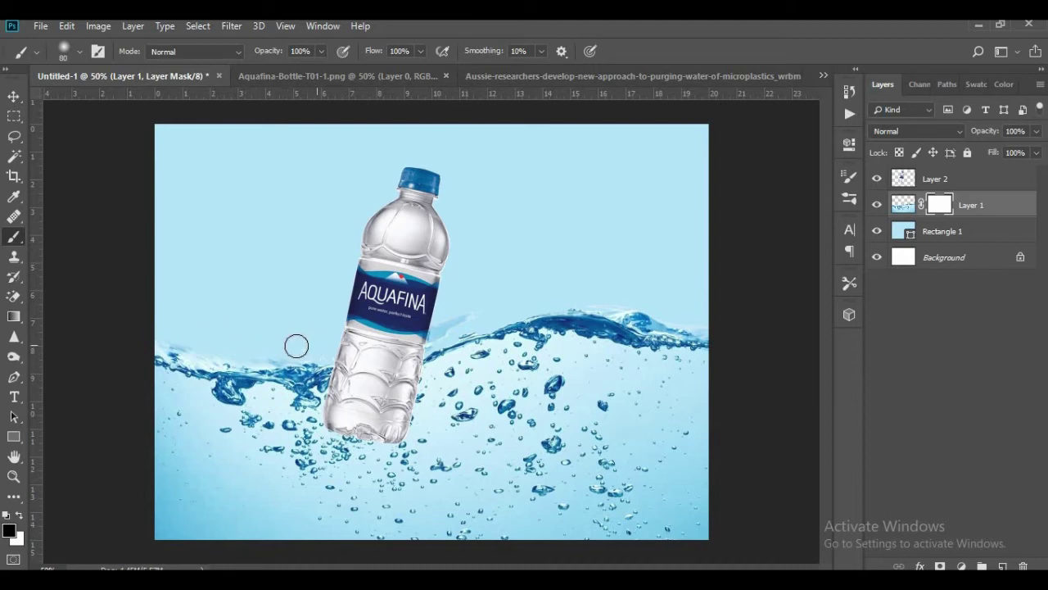
mouse_move(426, 327)
left_mouse_down()
mouse_move(451, 321)
mouse_move(421, 336)
left_mouse_up()
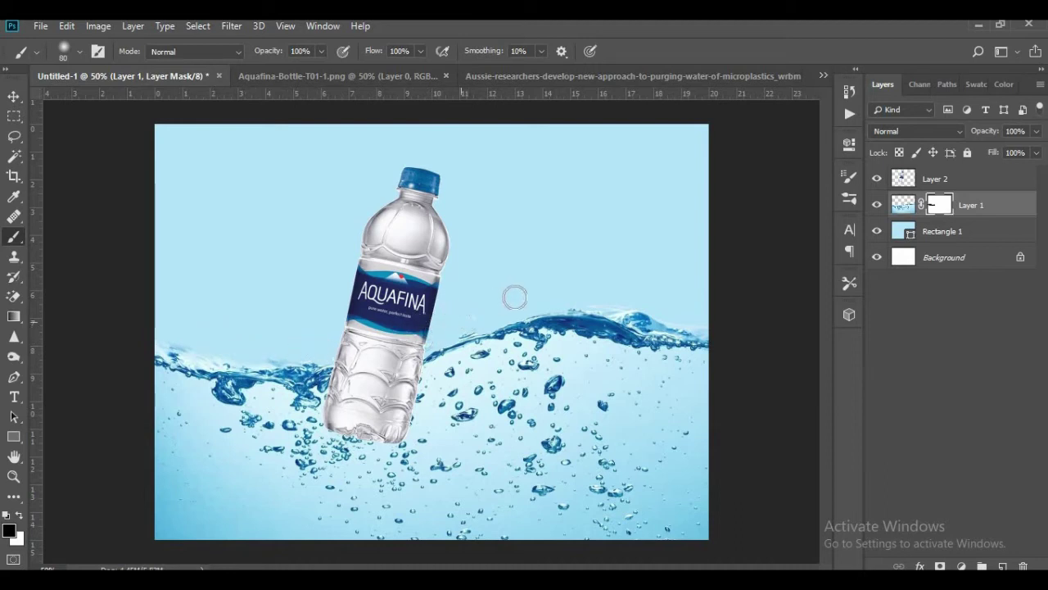
mouse_move(586, 291)
left_mouse_down()
mouse_move(660, 284)
mouse_move(472, 306)
left_mouse_up()
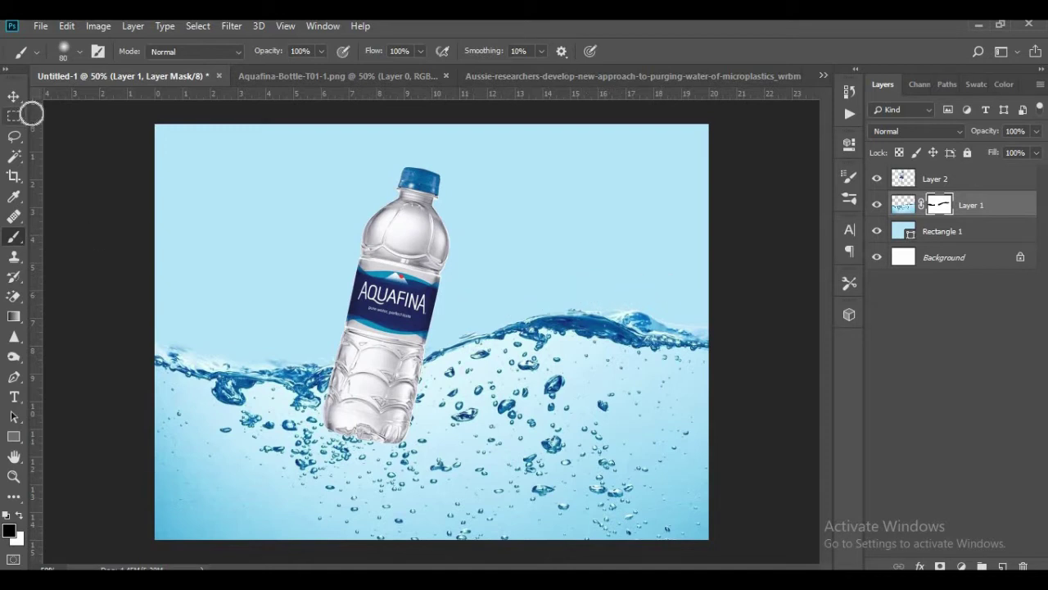
Step: Nudge the bottle on Layer 2 slightly to the right with the Move tool
key("v")
left_click(964, 185)
key("shift+Right")
key("shift+Right")
key("shift+Right")
key("shift+Right")
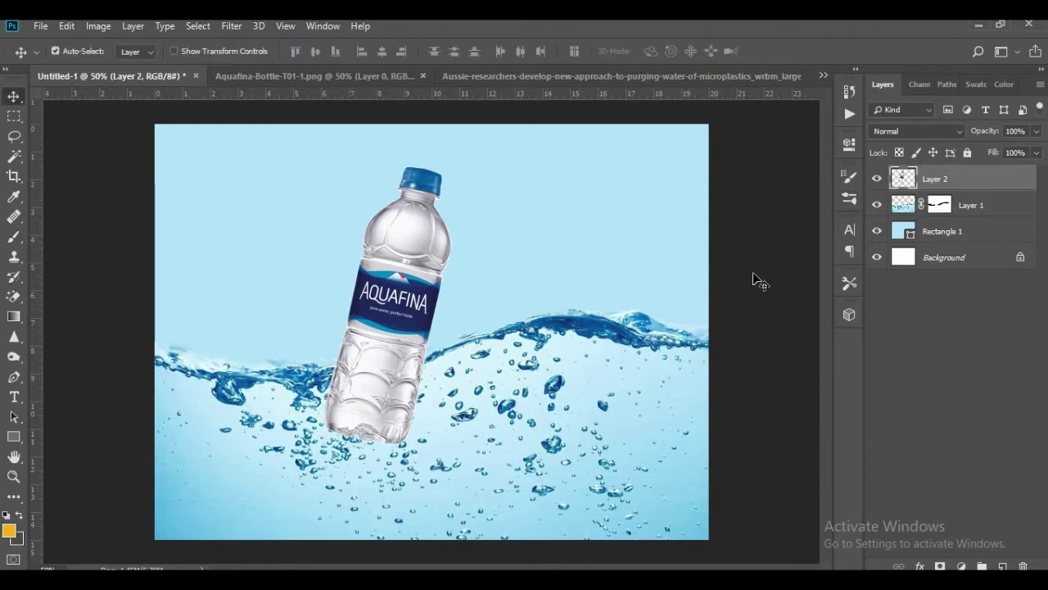
Step: Try the Multiply blend mode on the water layer and return it to Normal
left_click(973, 206)
left_click(901, 131)
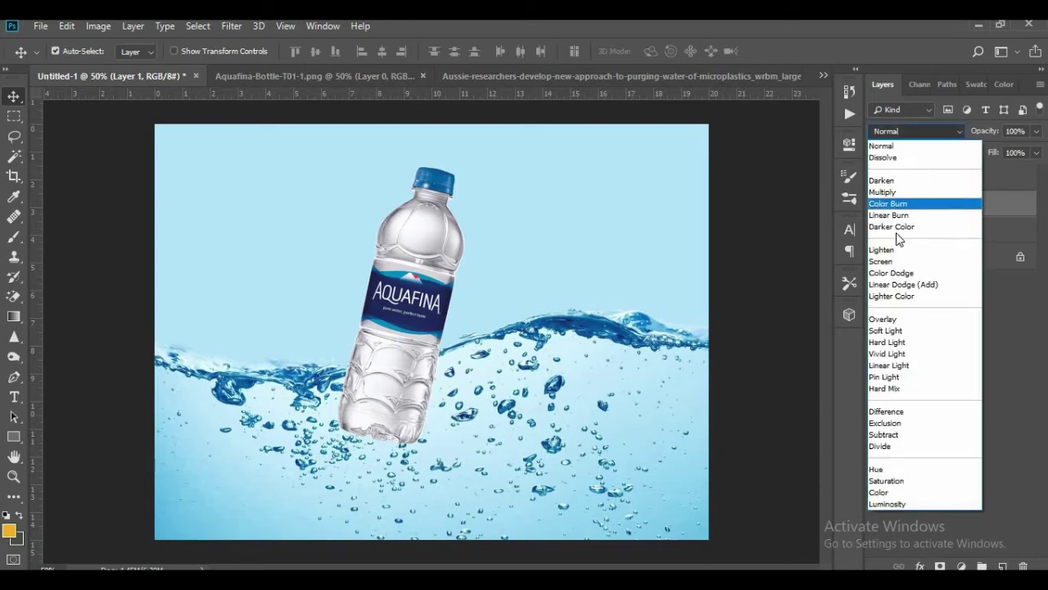
left_click(899, 189)
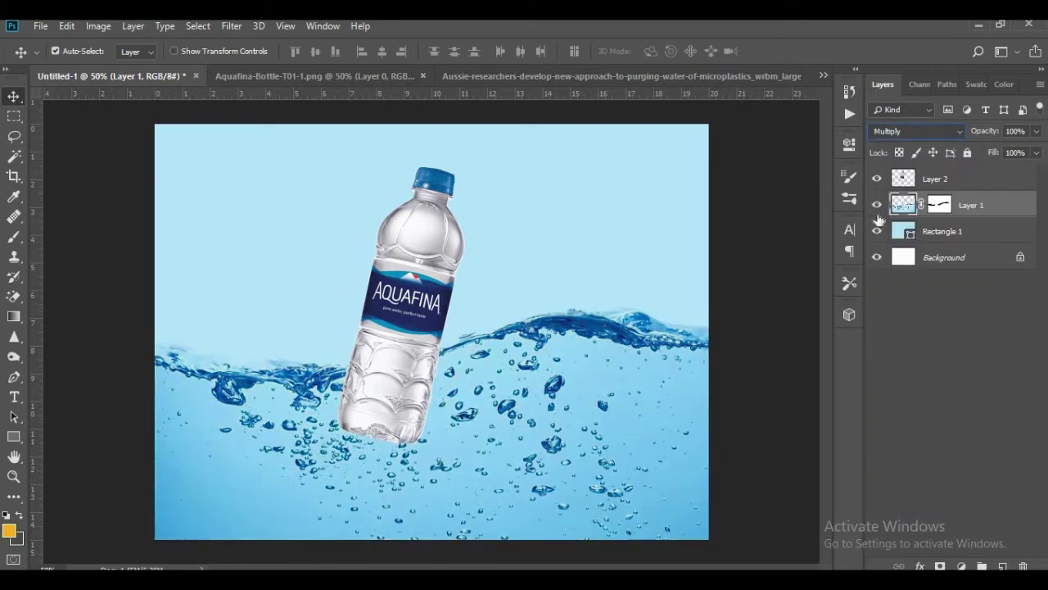
double_click(904, 130)
scroll(904, 130, "down", 1)
scroll(904, 130, "up", 1)
scroll(904, 130, "up", 1)
scroll(903, 129, "down", 1)
left_click(905, 133)
left_click(894, 140)
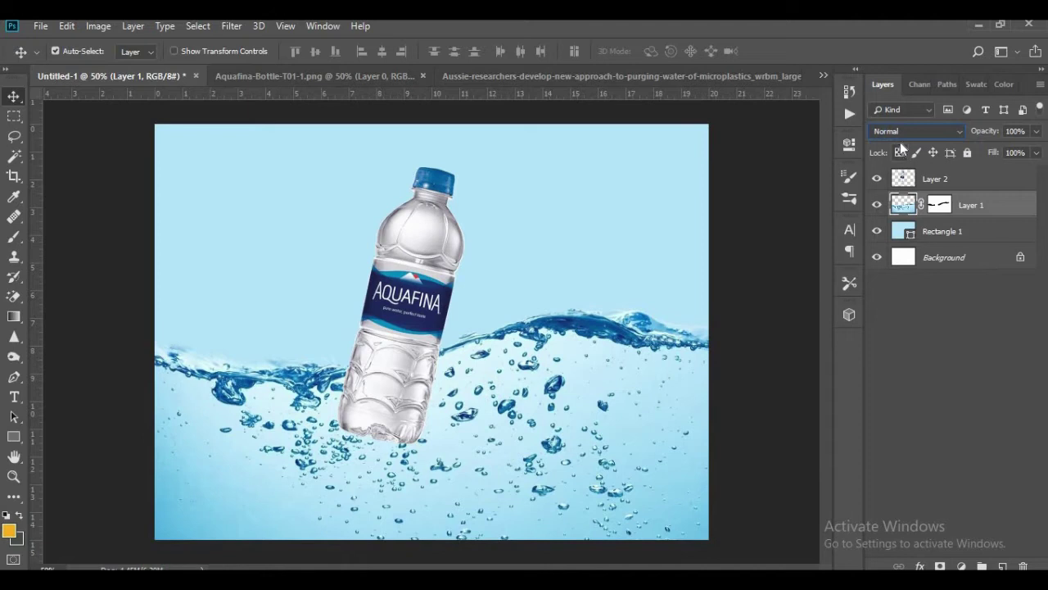
left_click(900, 134)
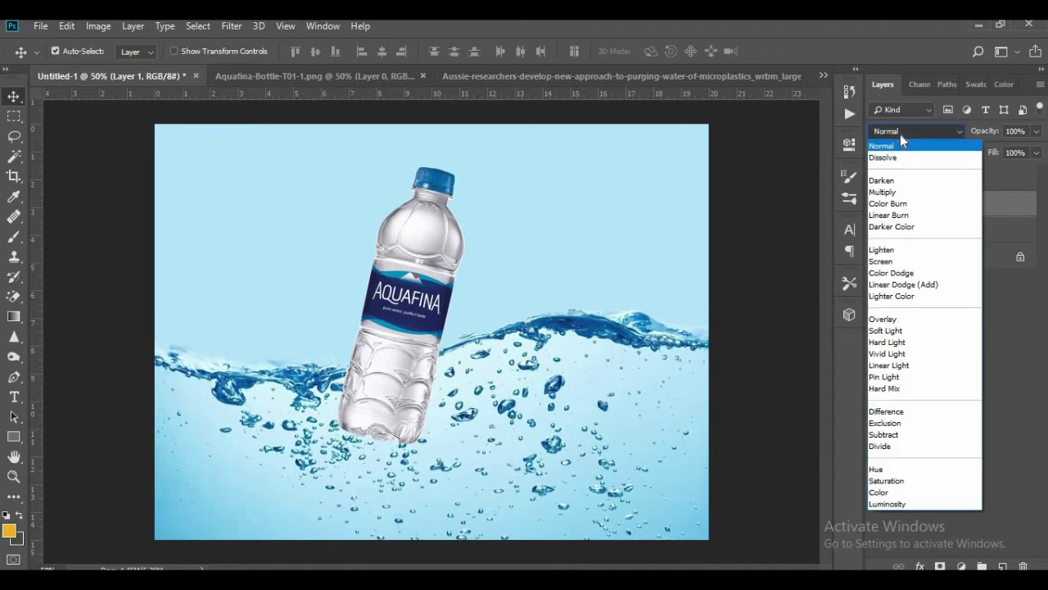
left_click(1032, 368)
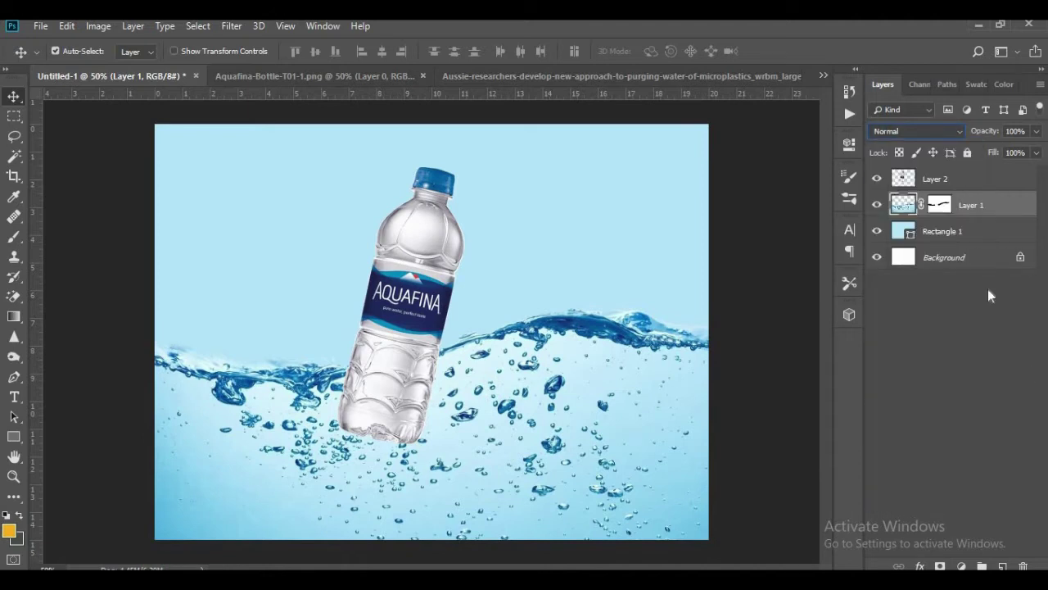
Step: Set the blend mode of both the bottle layer and the water layer to Multiply
left_click(947, 182)
left_click(901, 131)
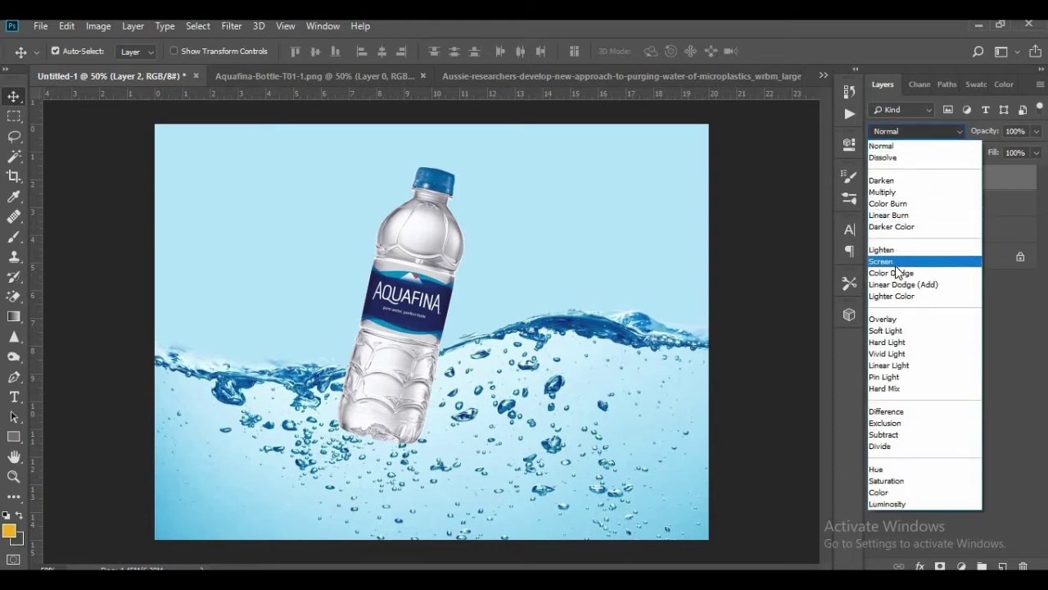
left_click(885, 192)
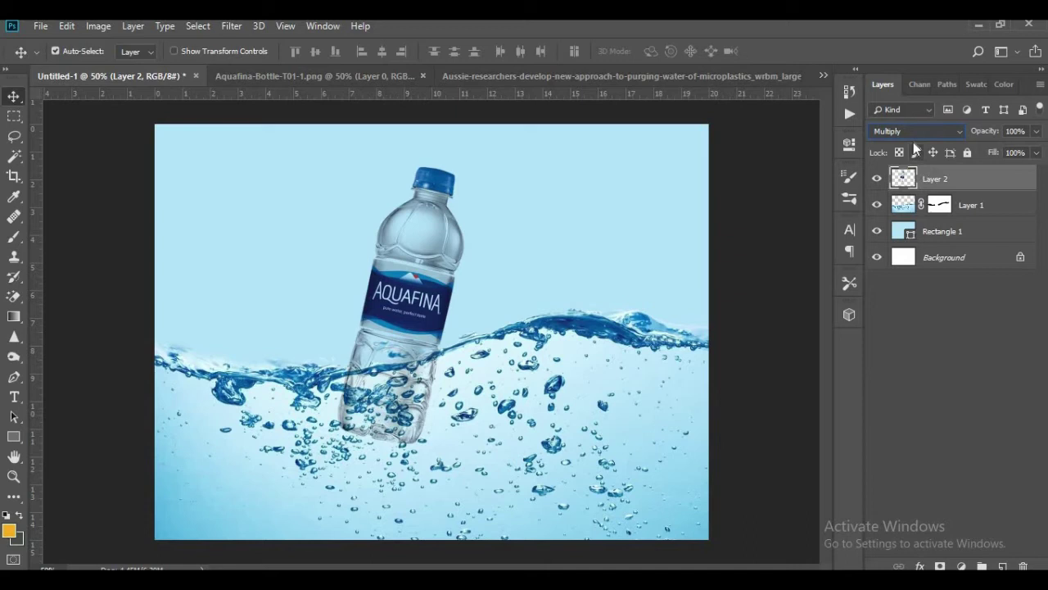
left_click(904, 204)
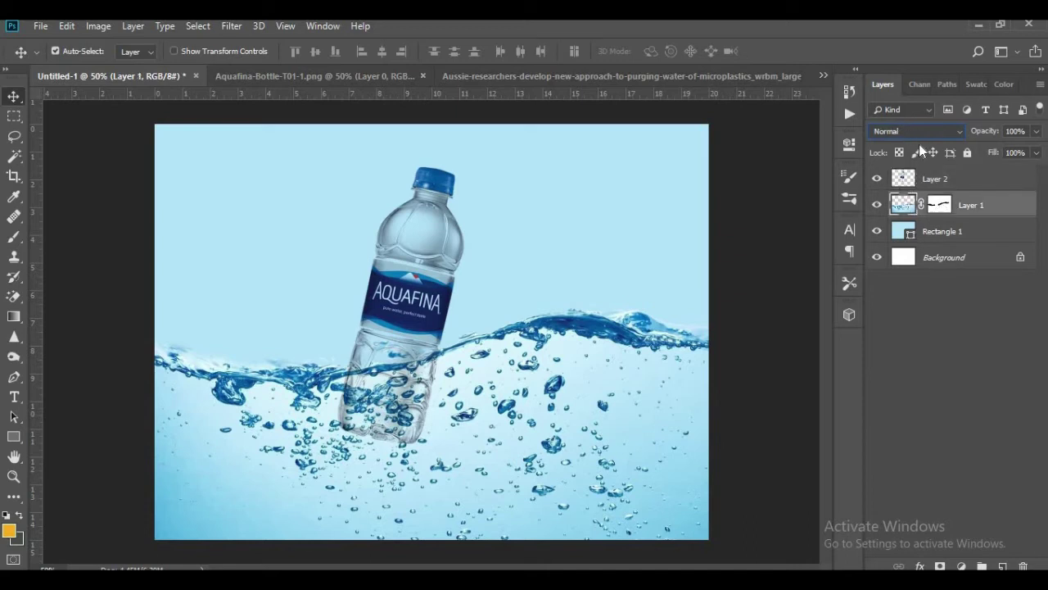
left_click(914, 133)
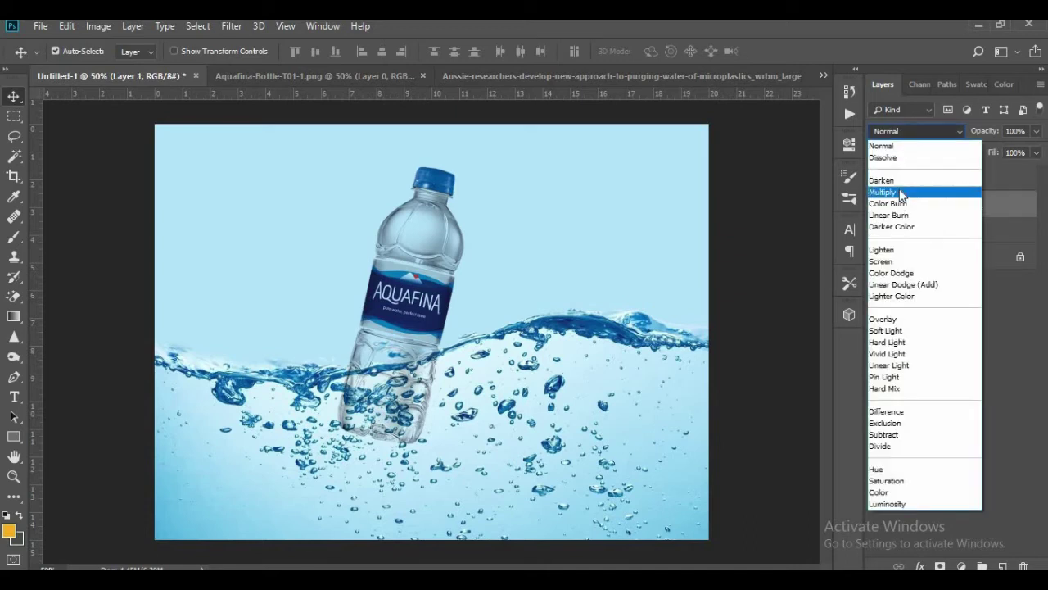
left_click(901, 193)
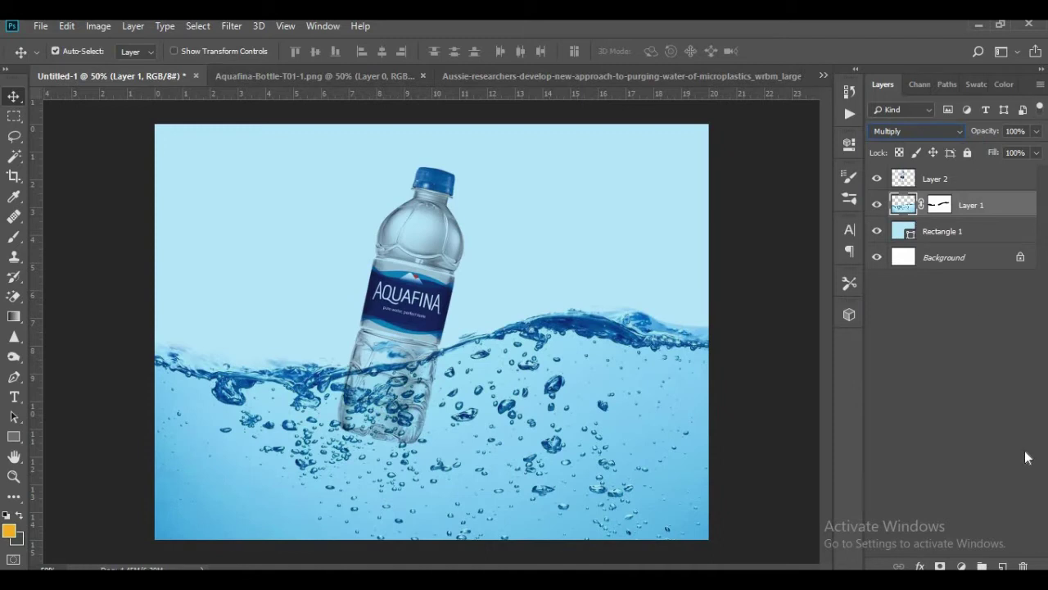
left_click(966, 264)
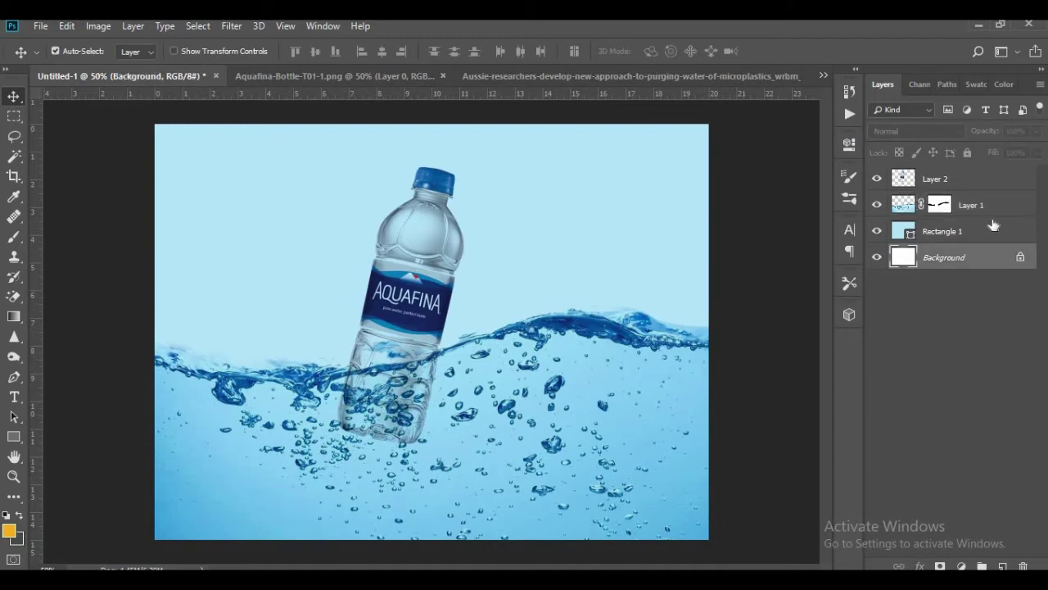
left_click(942, 209)
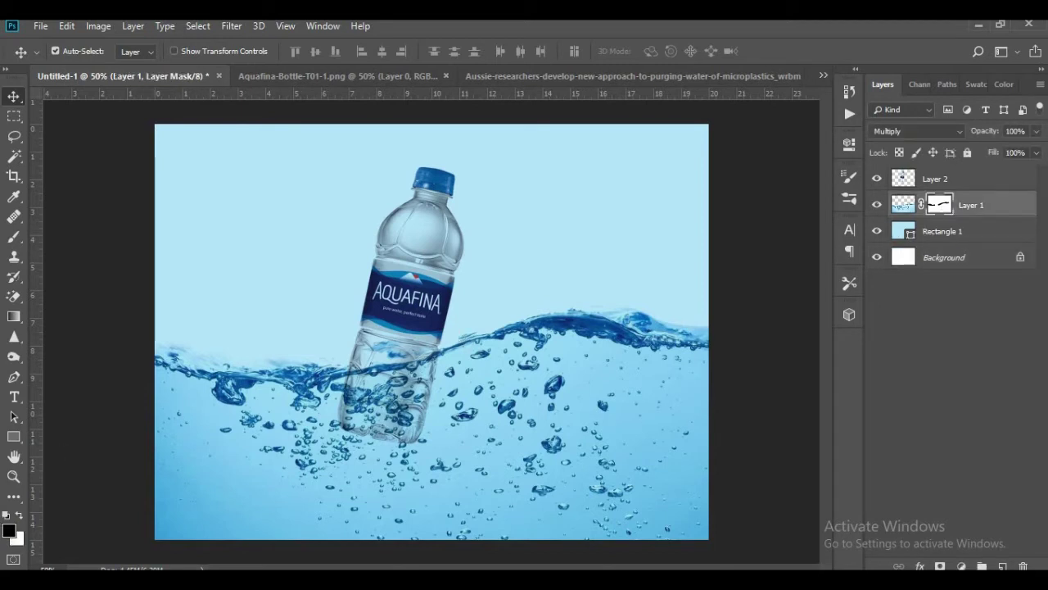
left_click(14, 237)
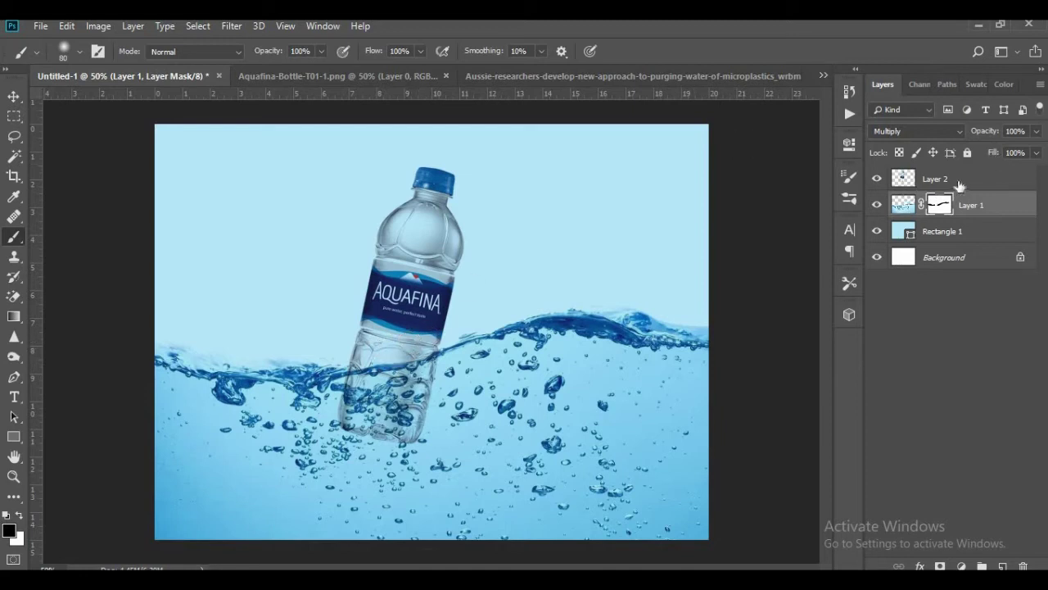
left_click(954, 180)
Step: Add a new empty layer directly above Rectangle 1 and set the foreground colour to white ffffff
left_click(946, 233)
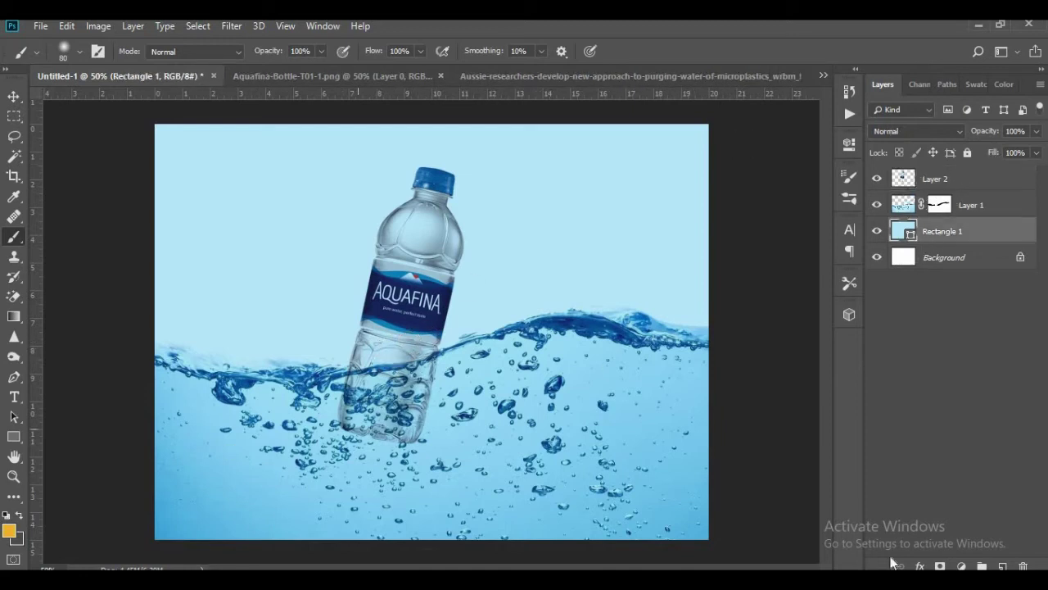
key("ctrl+shift+alt+n")
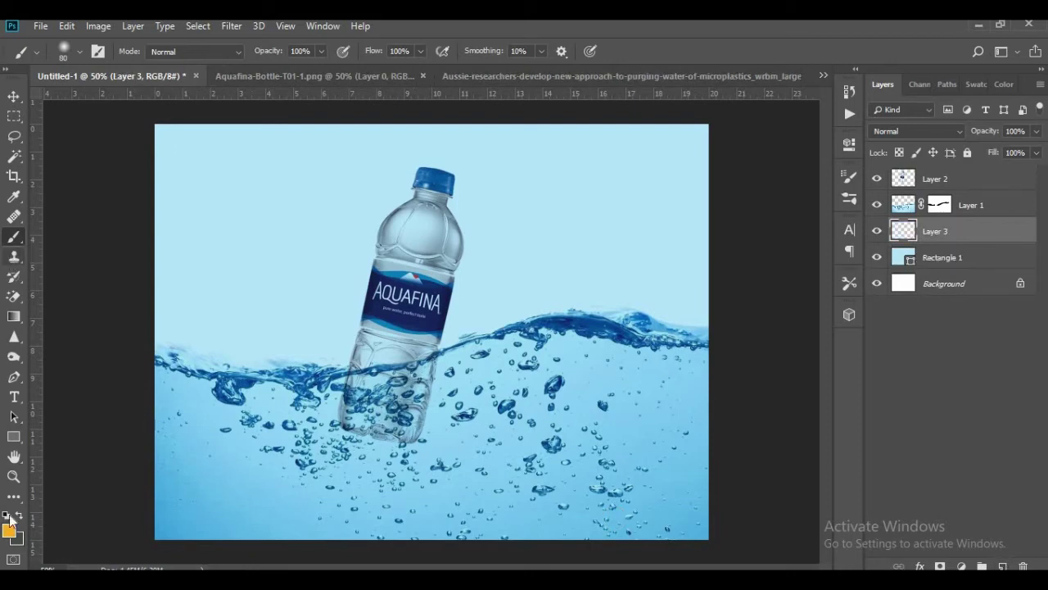
key("i")
left_click_drag(621, 216, 581, 152)
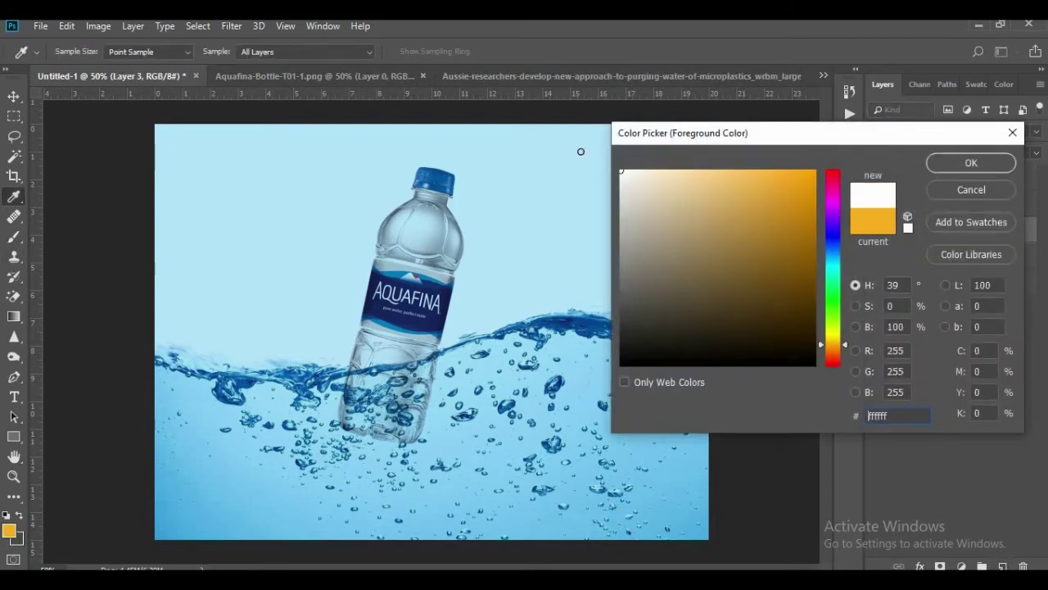
left_click(971, 163)
key("b")
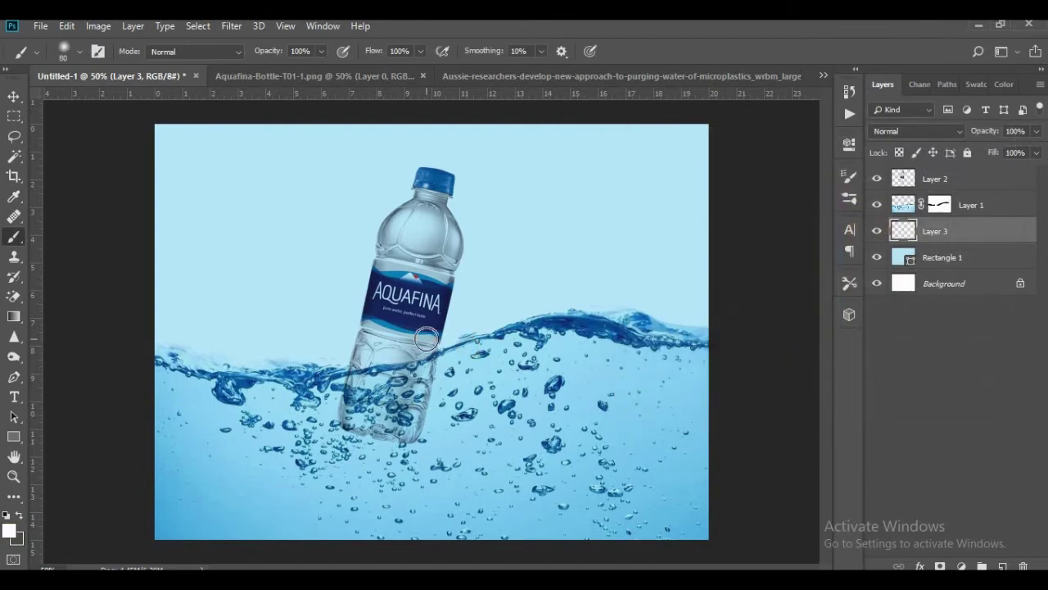
Step: Paint a soft white glow behind the bottle on the new layer with a 900 px brush
left_click(408, 325)
key("ctrl+z")
left_click(420, 276)
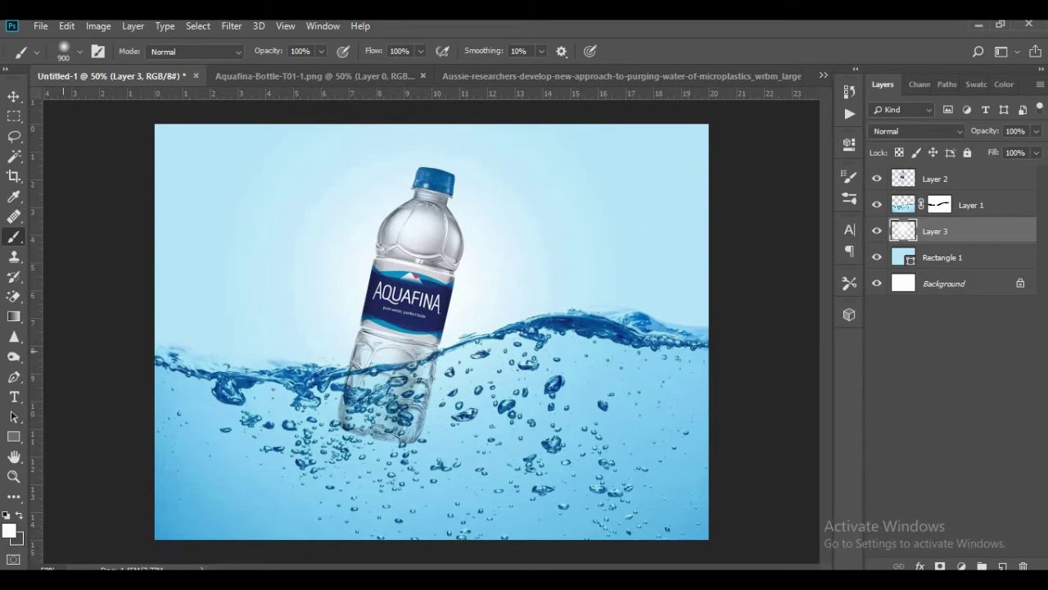
Step: Free Transform the white glow on Layer 3 to stretch it outward beyond the canvas edges, keeping it behind the bottle
left_click(14, 115)
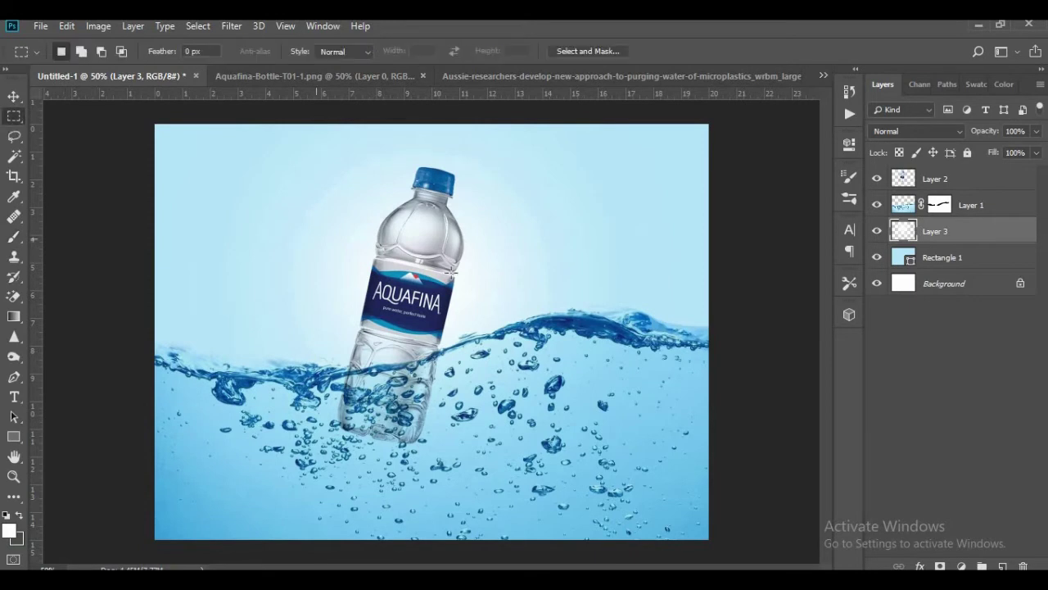
right_click(452, 276)
left_click(501, 408)
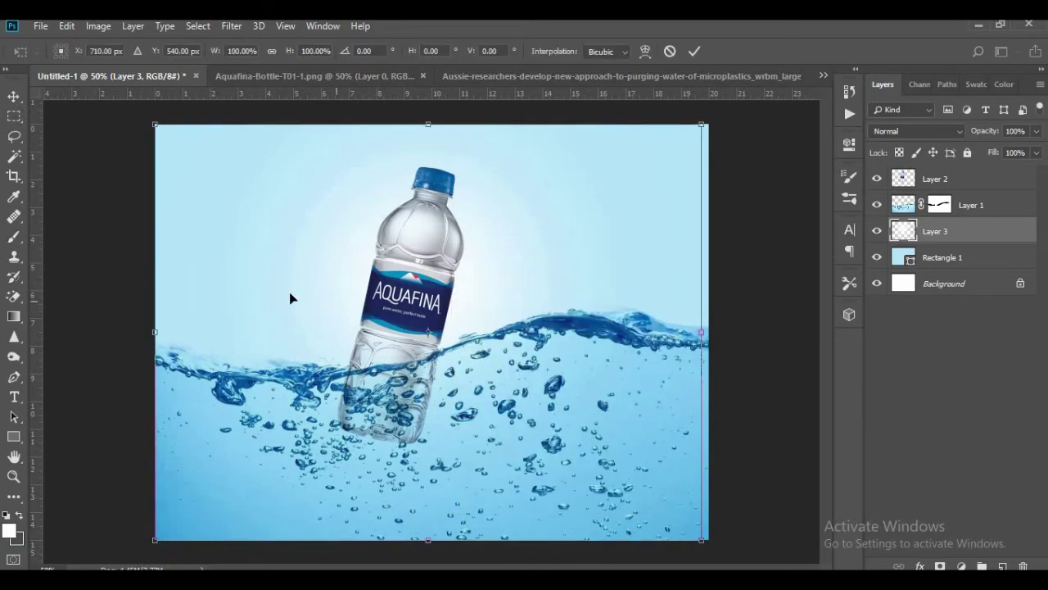
scroll(237, 360, "down", 2)
left_click_drag(241, 332, 166, 332)
left_click_drag(669, 339, 703, 332)
left_click_drag(608, 341, 592, 368)
left_click_drag(423, 212, 419, 180)
left_click_drag(479, 267, 475, 276)
key("Return")
key("m")
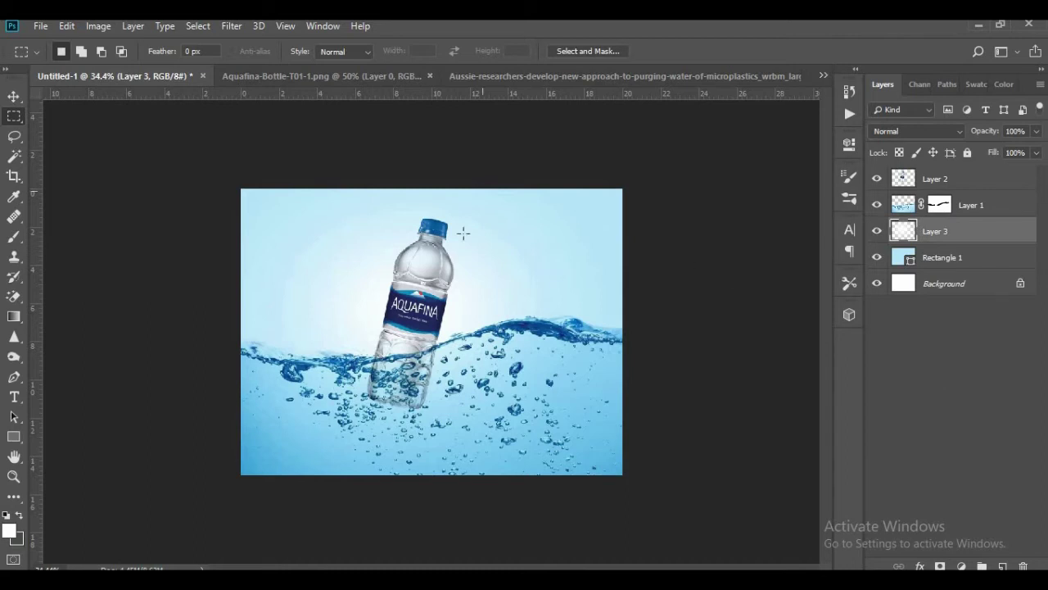
Step: Lower the opacity of the white glow layer to 75%
scroll(432, 404, "down", 1)
scroll(429, 385, "up", 4)
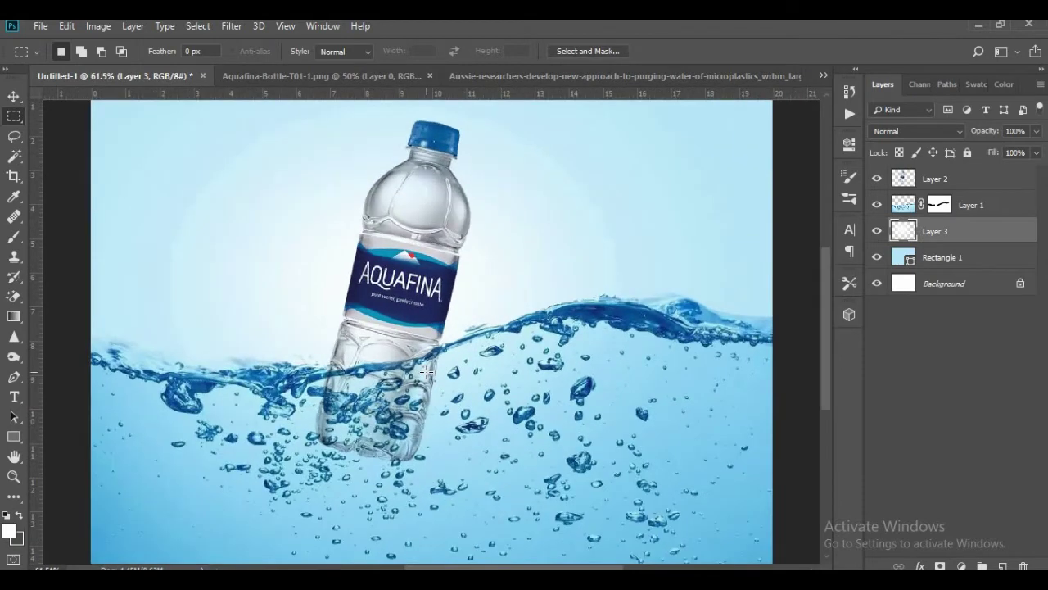
scroll(427, 371, "up", 1)
scroll(427, 371, "down", 2)
scroll(426, 371, "up", 1)
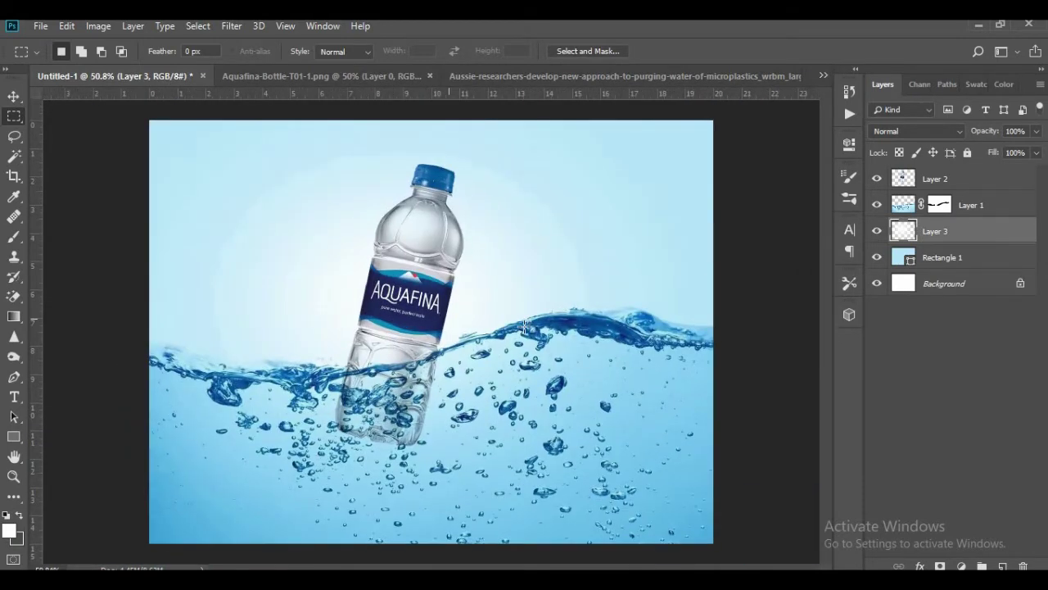
left_click(1036, 131)
left_click_drag(1037, 149, 1021, 153)
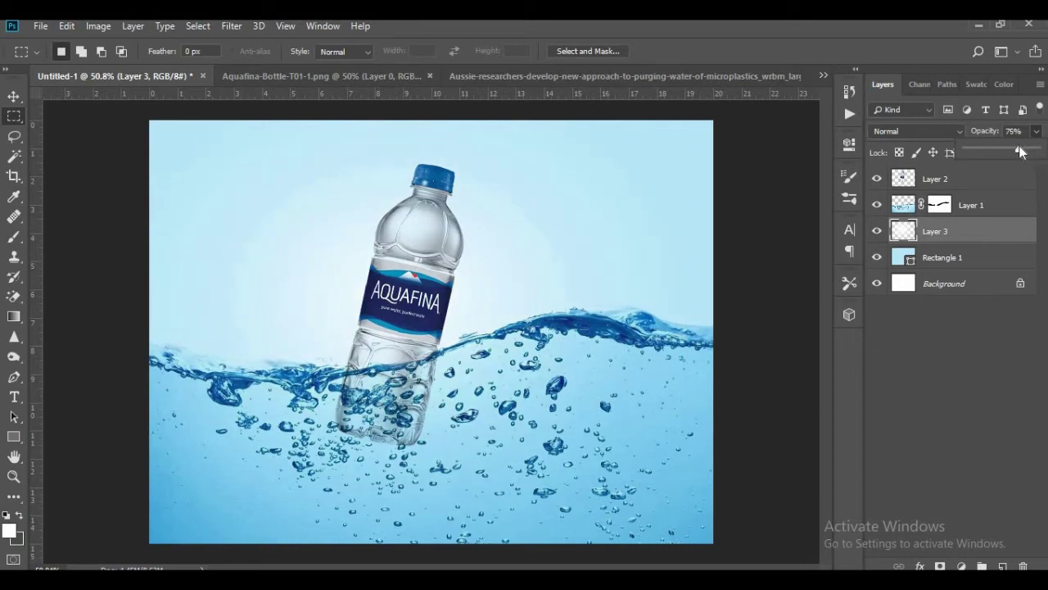
Step: Select Layer 2, Layer 1 and Layer 3 and nudge the bottle, water and glow slightly down together, leaving Rectangle 1 in place
scroll(537, 381, "down", 2)
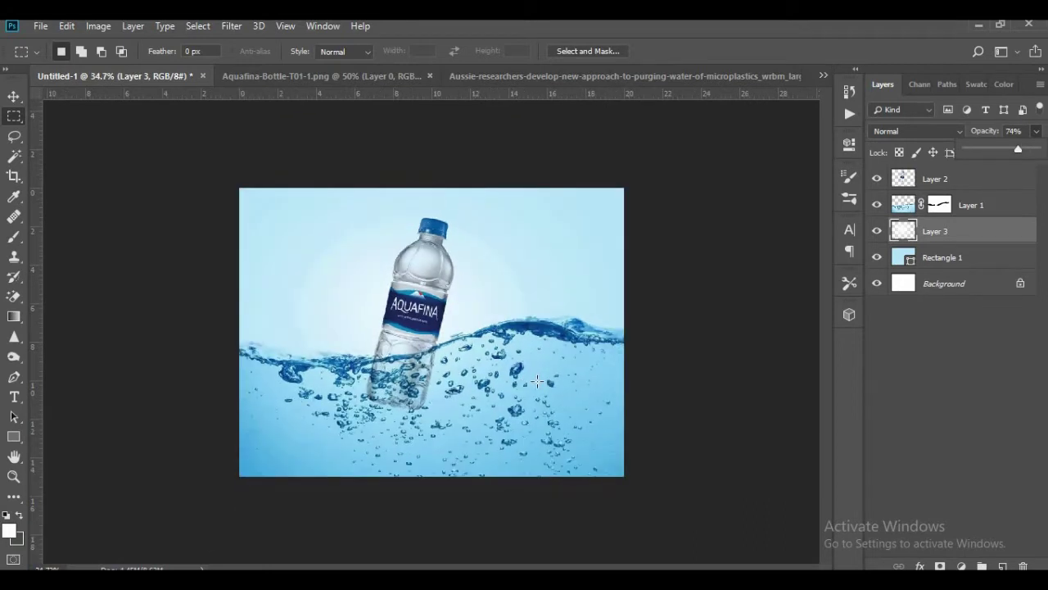
scroll(434, 249, "up", 1)
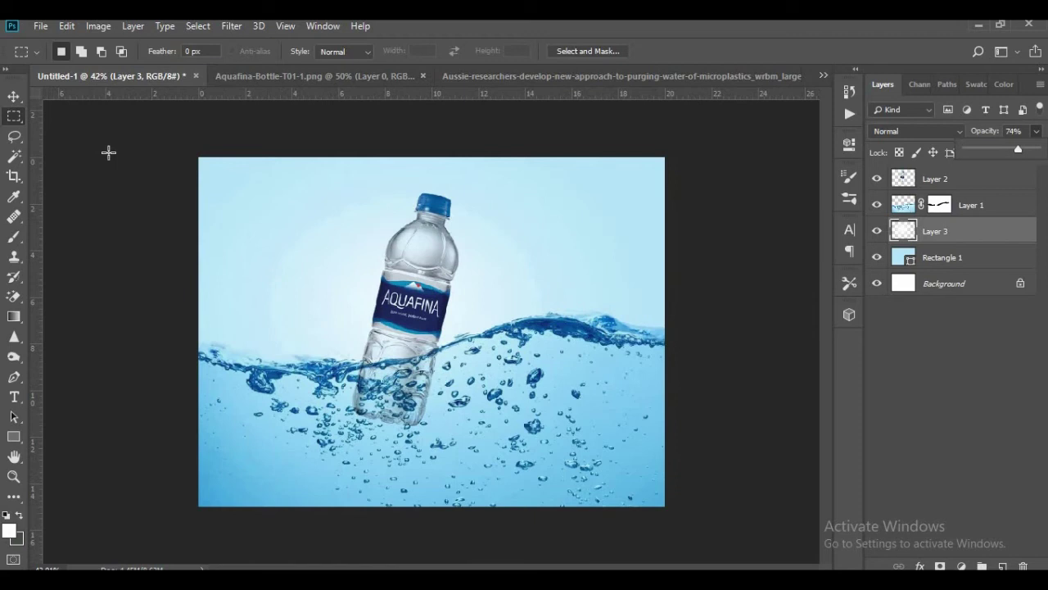
left_click(14, 97)
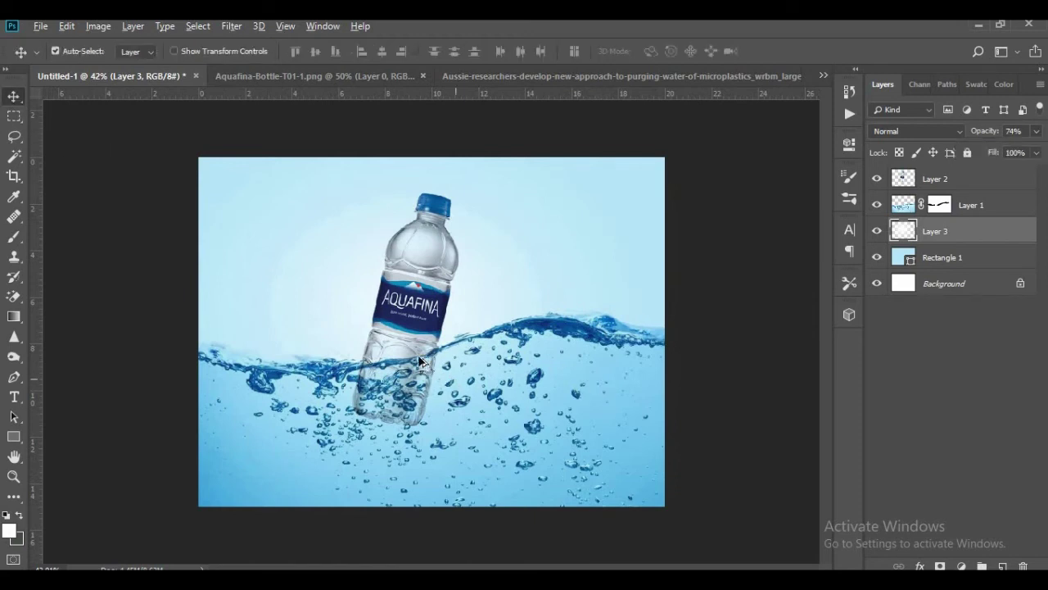
scroll(418, 361, "down", 1)
scroll(418, 361, "up", 2)
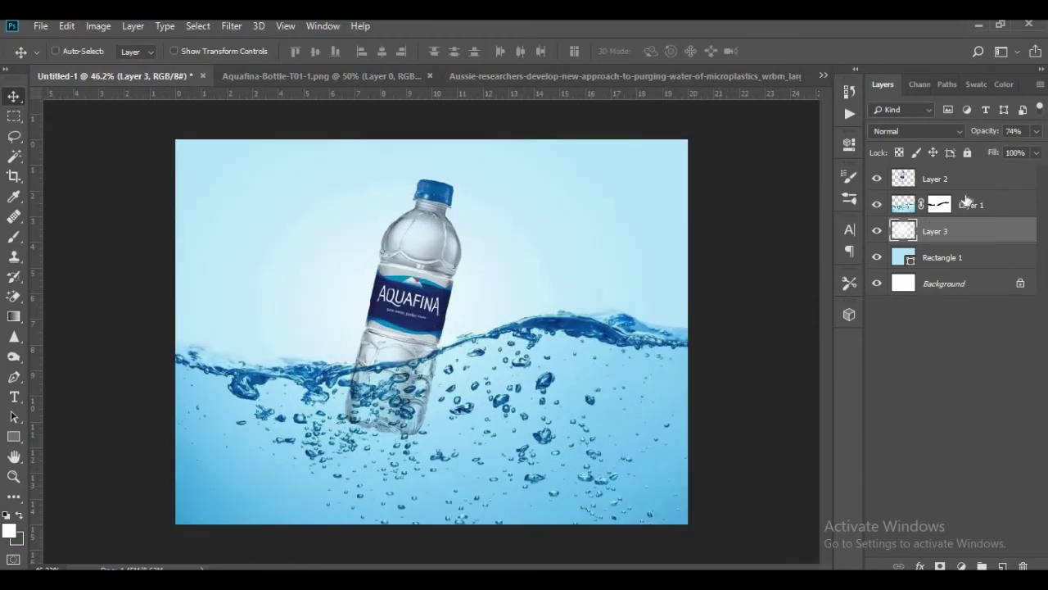
left_click(966, 200, "shift")
left_click(969, 182, "shift")
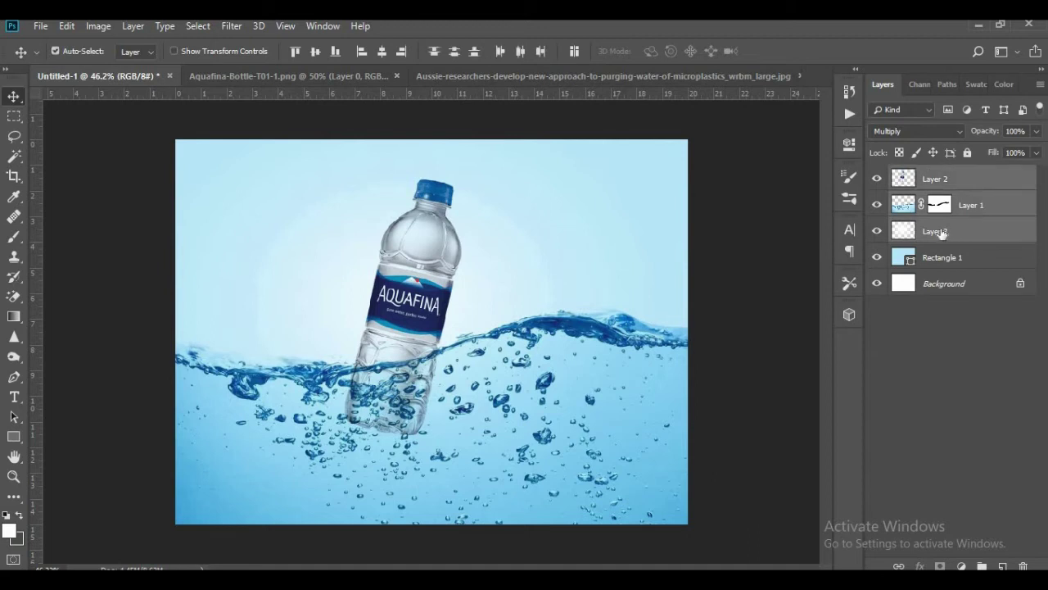
key("shift+Down")
key("shift+Down")
key("shift+Down")
key("shift+Down")
key("shift+Down")
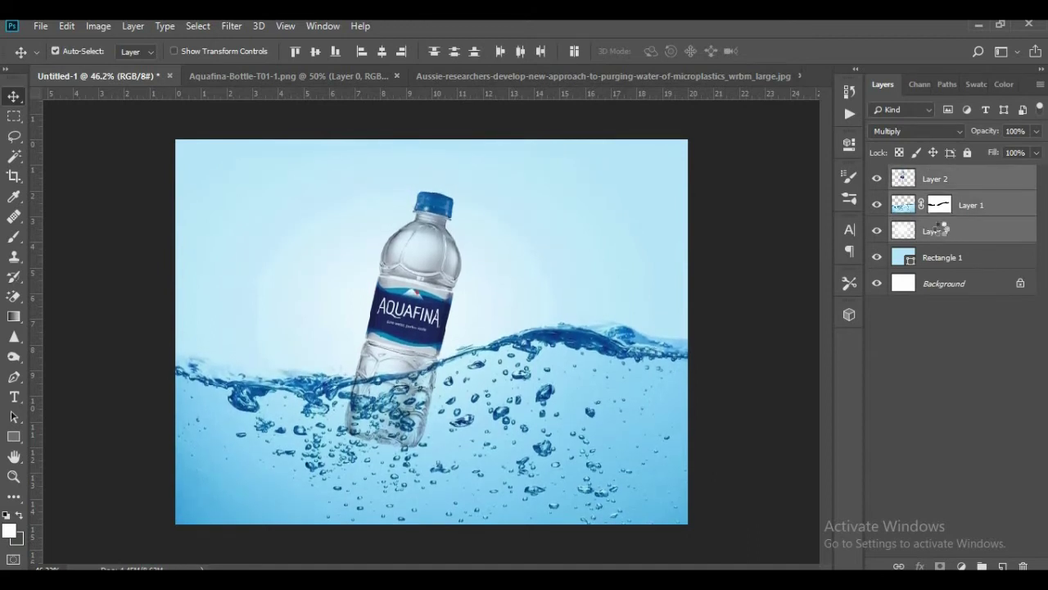
key("shift+Up")
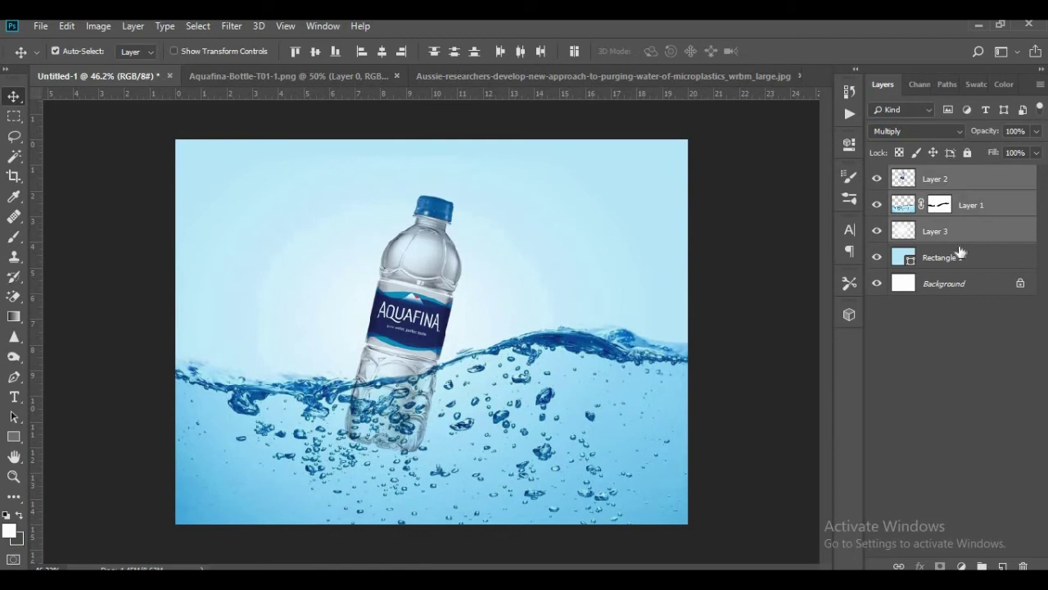
left_click(937, 333)
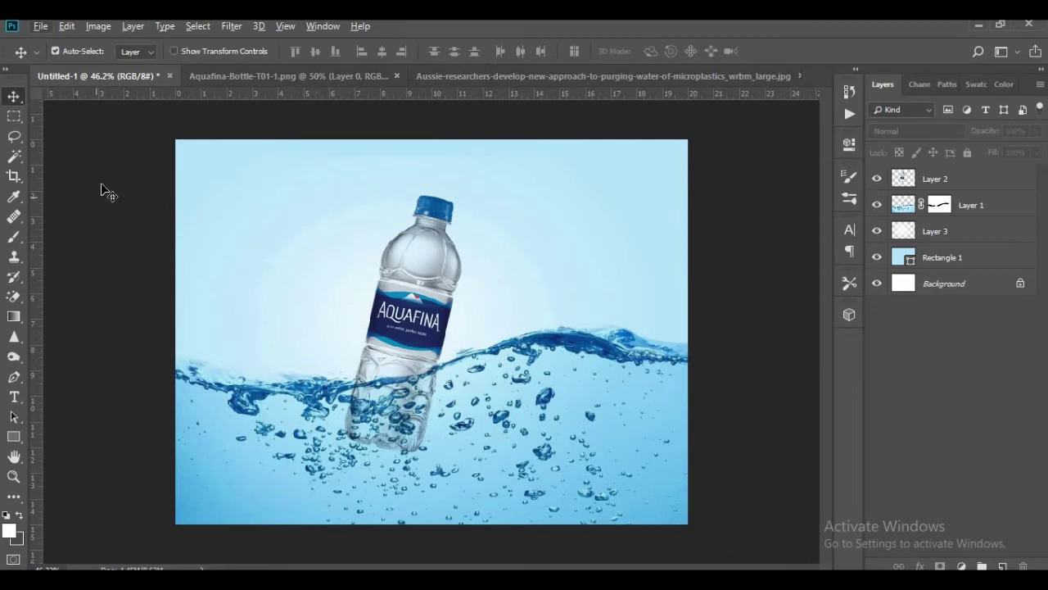
Step: Open the water splash image 6405982_preview from the Bottle folder
left_click(227, 75)
left_click(440, 77)
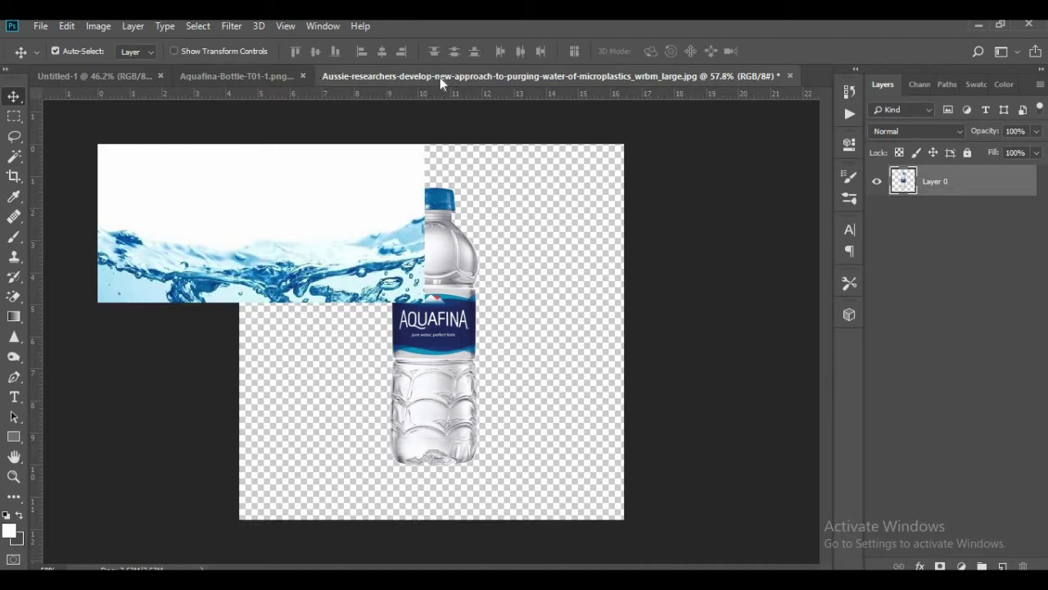
left_click(36, 27)
left_click(53, 57)
left_click(258, 168)
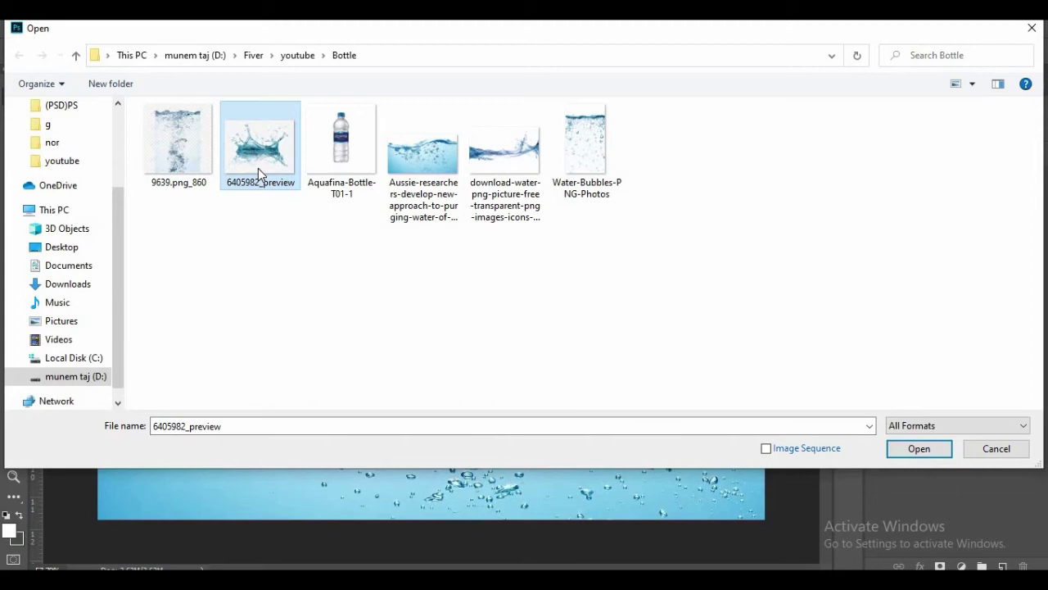
double_click(258, 167)
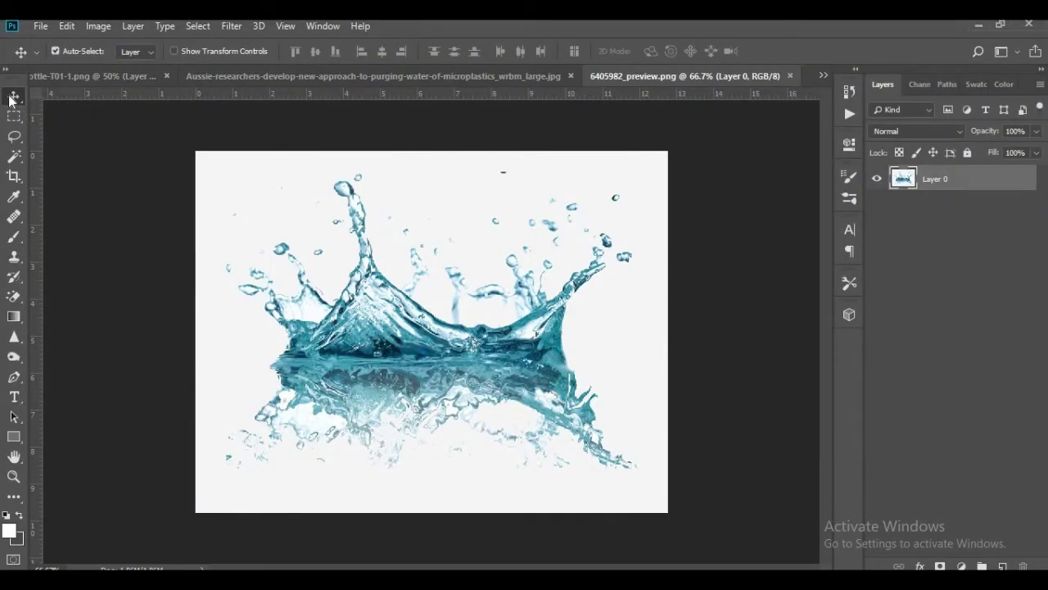
Step: Erase the splash image's light background with the Magic Eraser at tolerance 32 and copy the splash into the Aquafina-Bottle-T01-1 document
left_click(13, 296)
left_click(250, 227)
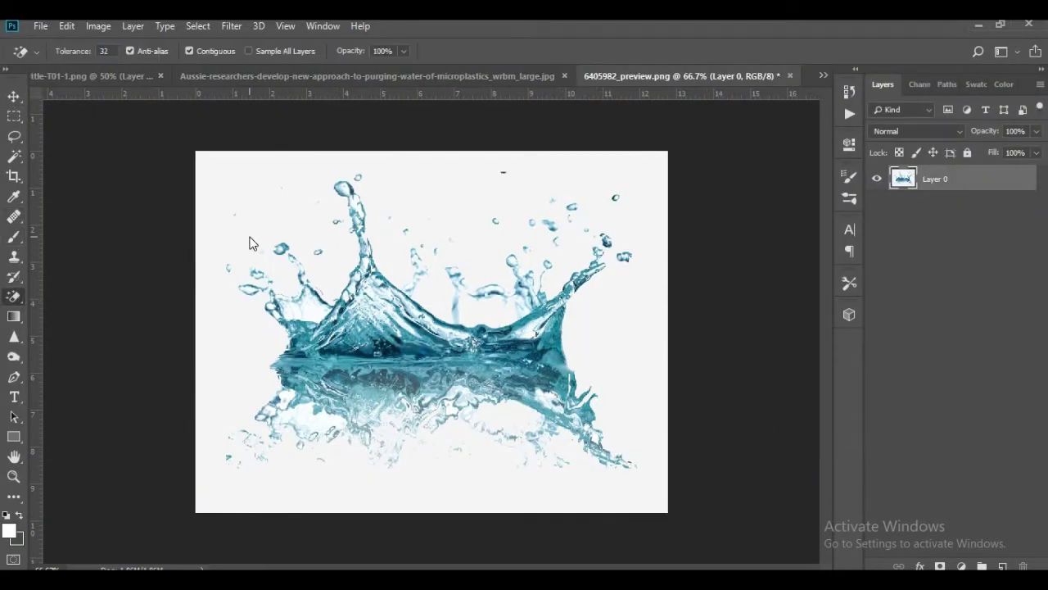
left_click(13, 96)
left_click_drag(379, 331, 340, 316)
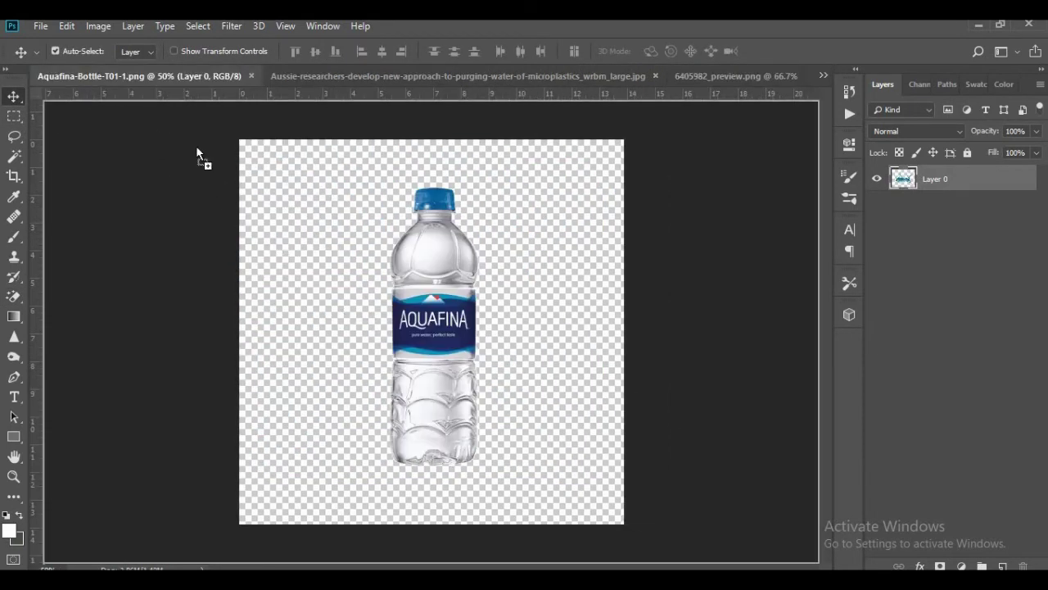
left_click_drag(323, 196, 328, 193)
Step: Close the Aussie-researchers water document without saving and copy the cut-out splash into Untitled-1 over the bottle
left_click(649, 76)
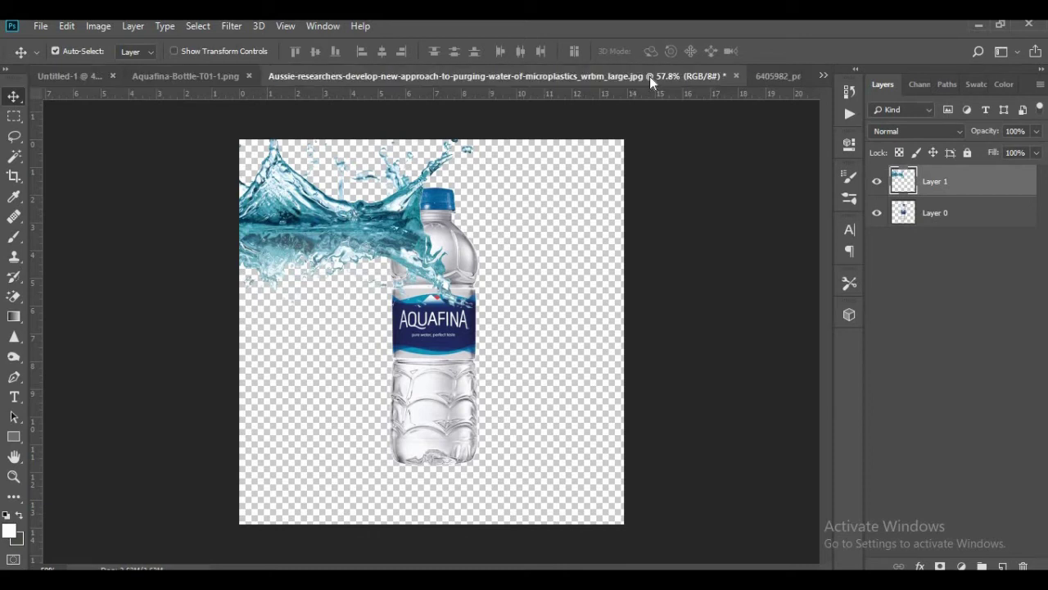
left_click(735, 75)
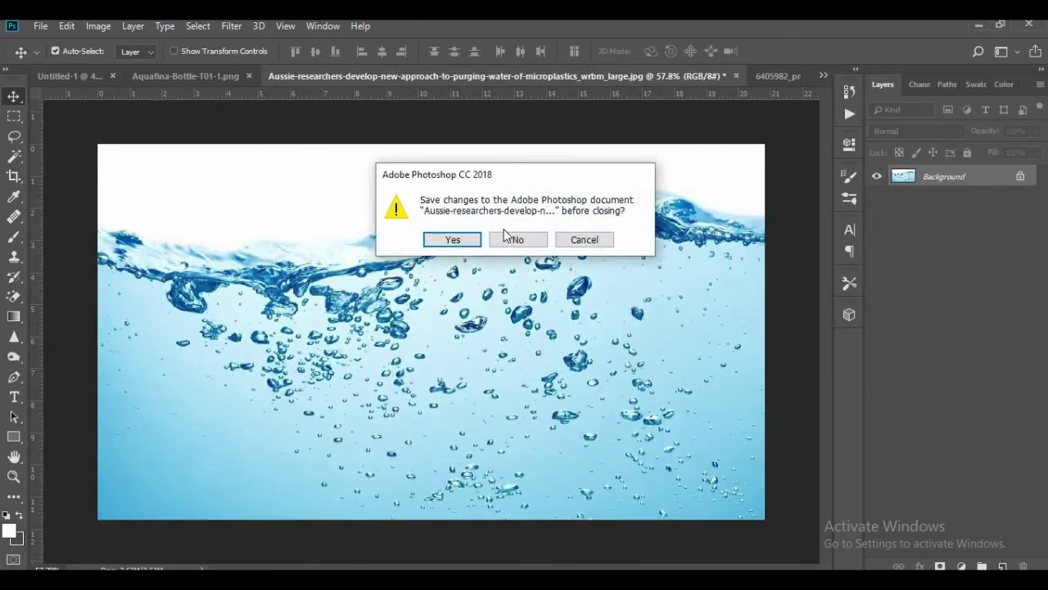
left_click(518, 240)
left_click_drag(362, 219, 87, 79)
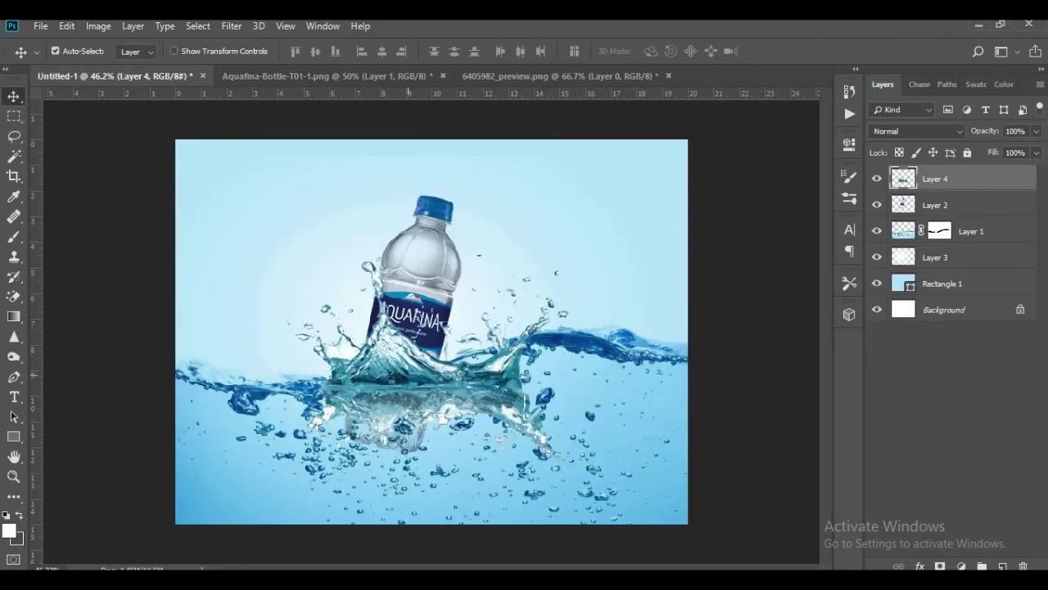
Step: Free Transform the splash on Layer 4 down to about 63% of its size, centred over the bottle at the waterline
left_click(14, 116)
right_click(498, 336)
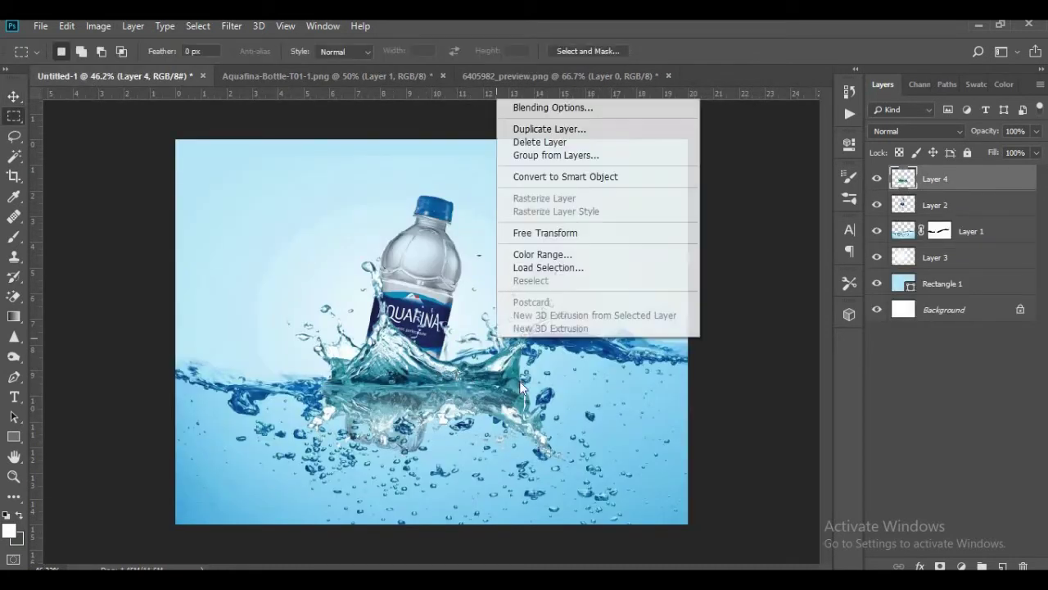
left_click(551, 236)
left_click_drag(573, 458, 443, 378)
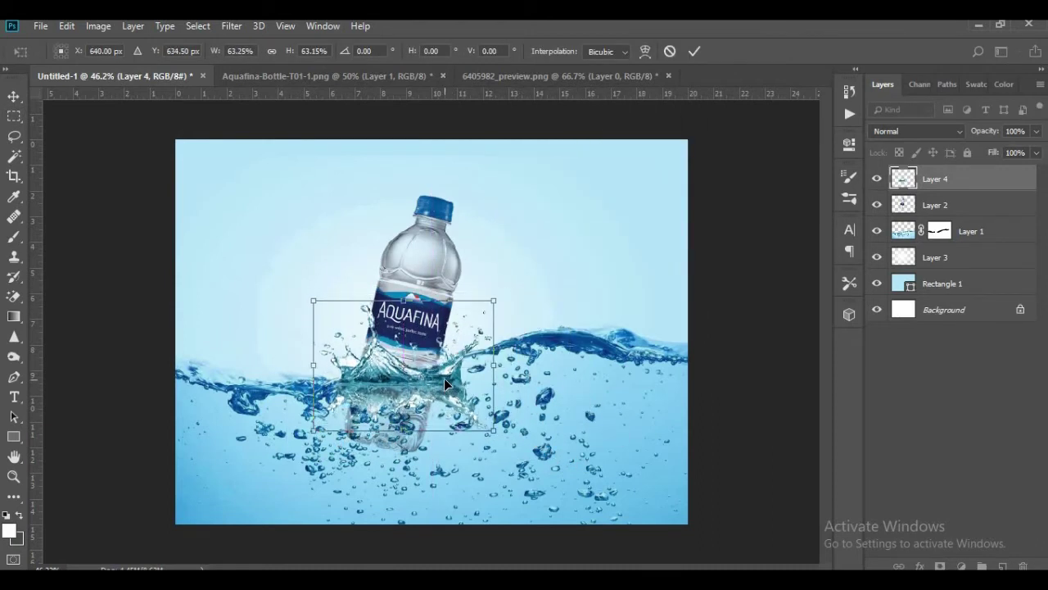
scroll(444, 378, "up", 5)
scroll(407, 379, "down", 2)
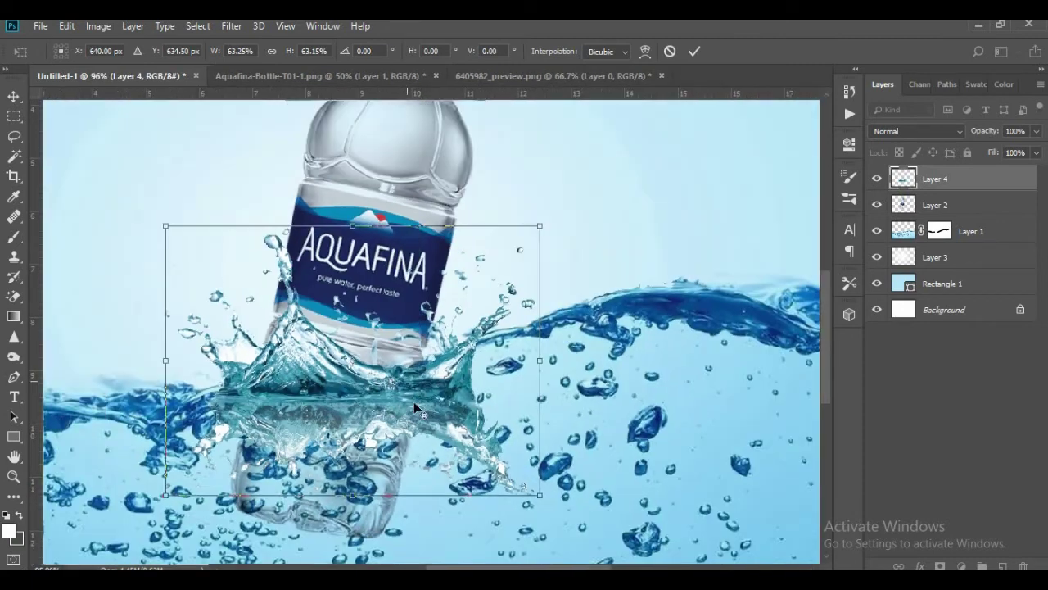
Step: Raise the splash slightly on the bottle and tilt it to about -0.4°
left_click_drag(562, 519, 563, 515)
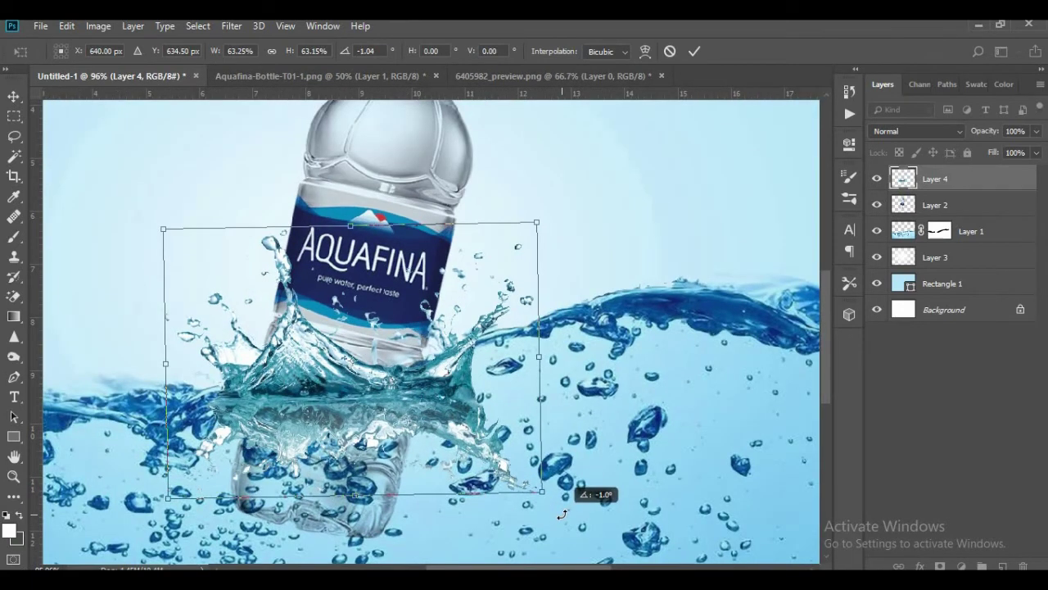
left_click_drag(454, 443, 446, 434)
left_click_drag(588, 535, 573, 557)
left_click_drag(411, 438, 420, 441)
mouse_move(561, 528)
left_mouse_down()
mouse_move(557, 516)
mouse_move(568, 517)
left_mouse_up()
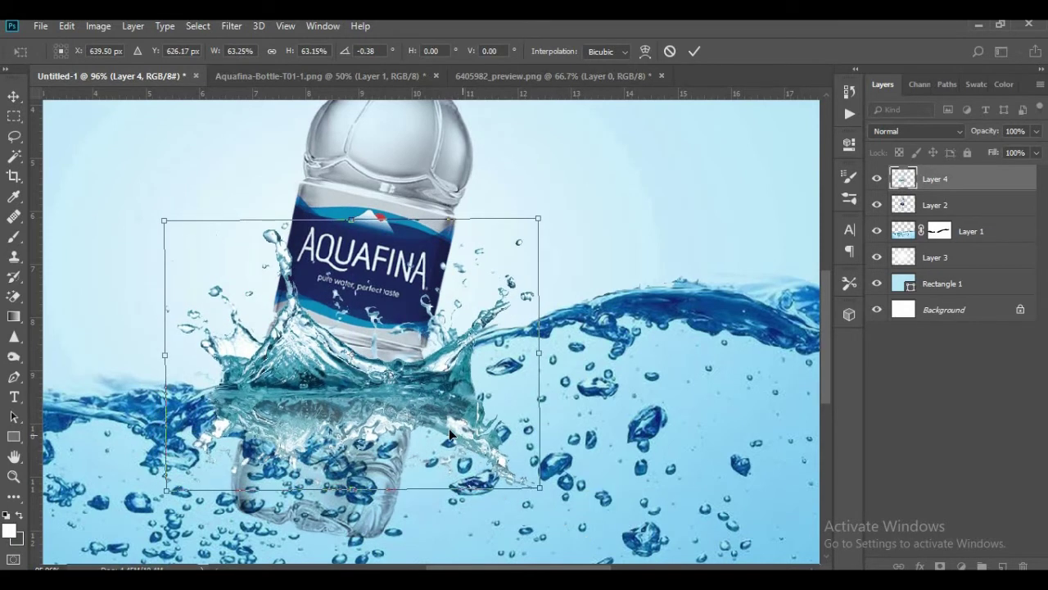
Step: Scale the splash down to about 36.5%, place it on the bottle at the waterline and tilt it to about -1.9°
left_click_drag(449, 428, 433, 420)
left_click_drag(524, 480, 443, 425)
mouse_move(369, 395)
left_mouse_down()
mouse_move(373, 413)
mouse_move(375, 386)
mouse_move(372, 414)
left_mouse_up()
left_click_drag(482, 501, 488, 502)
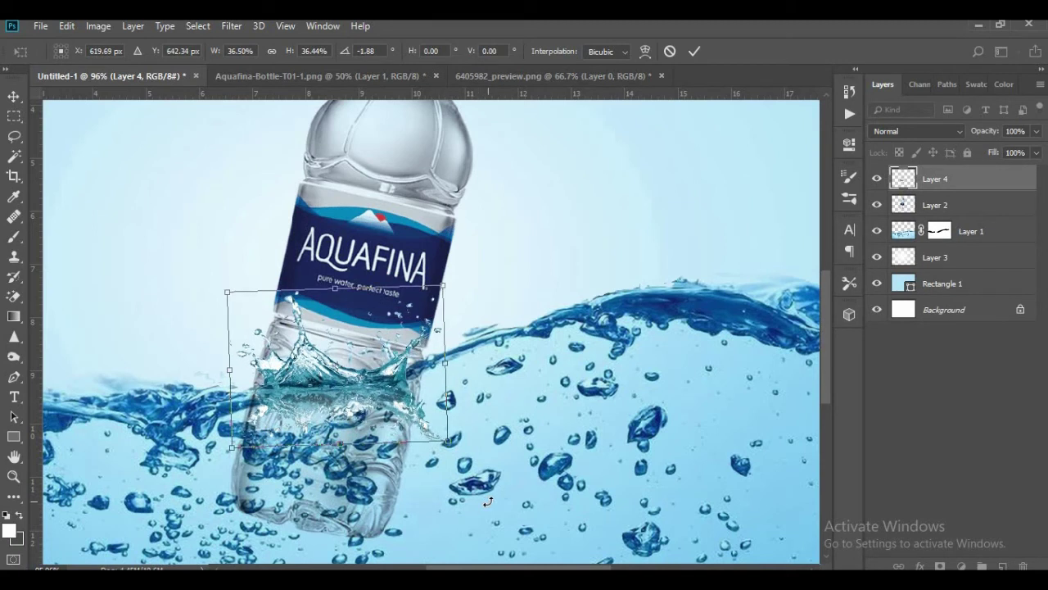
Step: Warp the splash so it wraps around the bottle and follows the rising waterline, and apply the transform
right_click(367, 397)
left_click(412, 283)
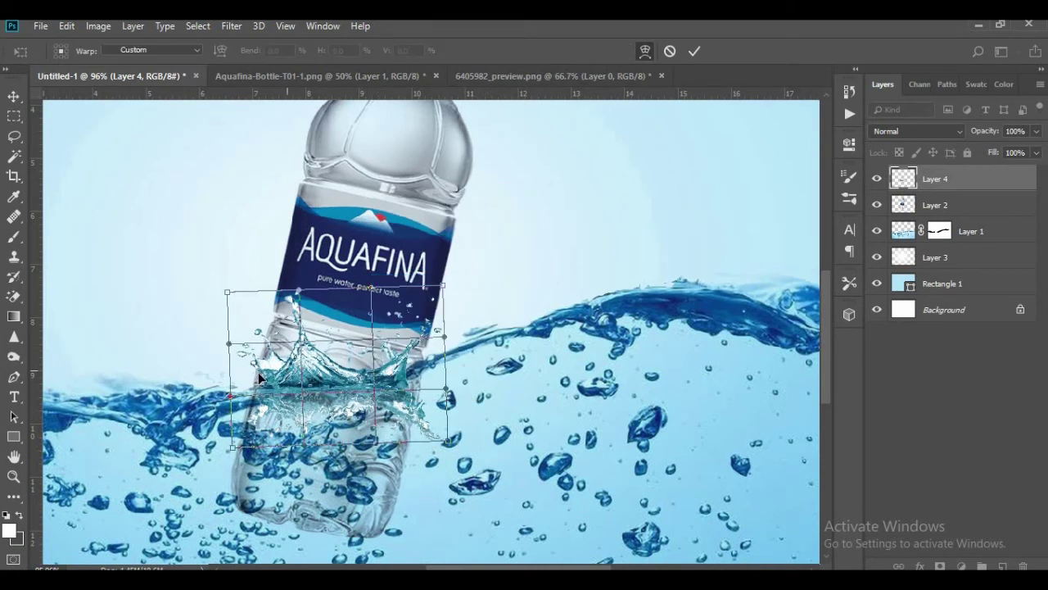
left_click_drag(285, 374, 256, 370)
left_click_drag(416, 384, 441, 326)
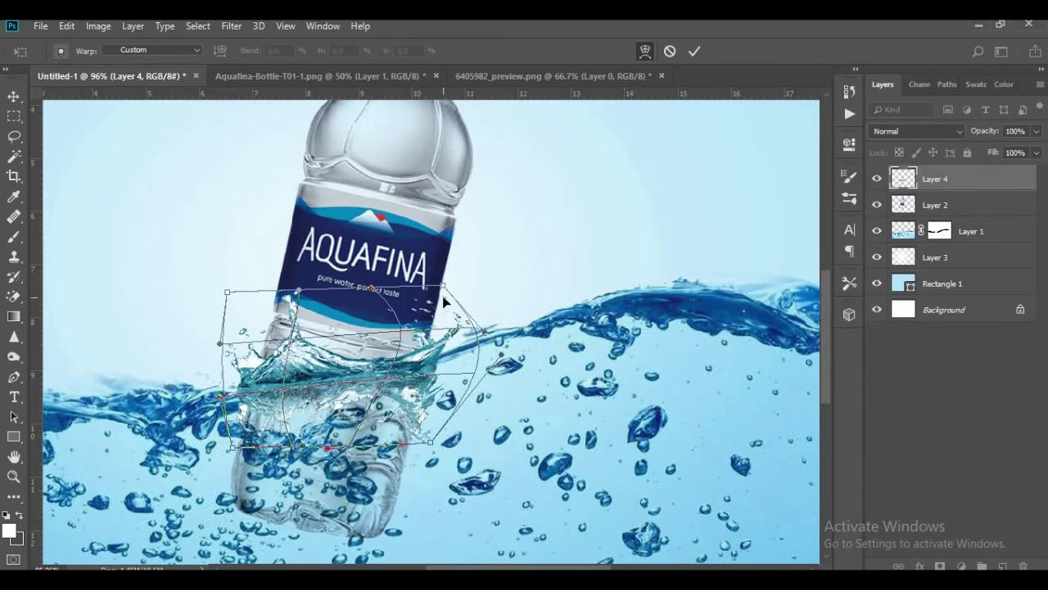
left_click_drag(426, 288, 380, 284)
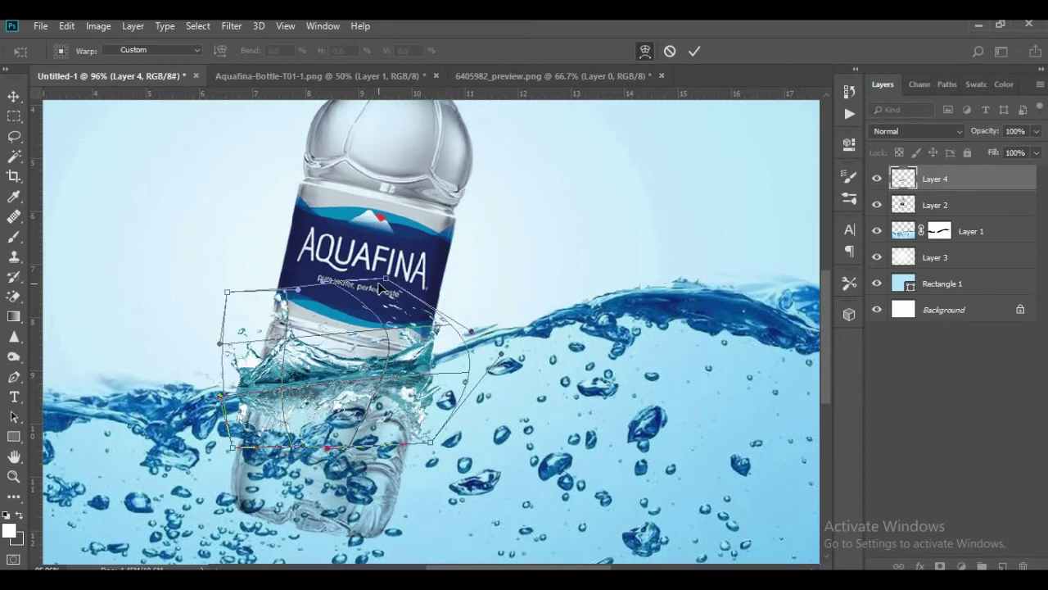
mouse_move(407, 359)
left_mouse_down()
mouse_move(436, 357)
mouse_move(422, 354)
mouse_move(440, 325)
mouse_move(420, 370)
left_mouse_up()
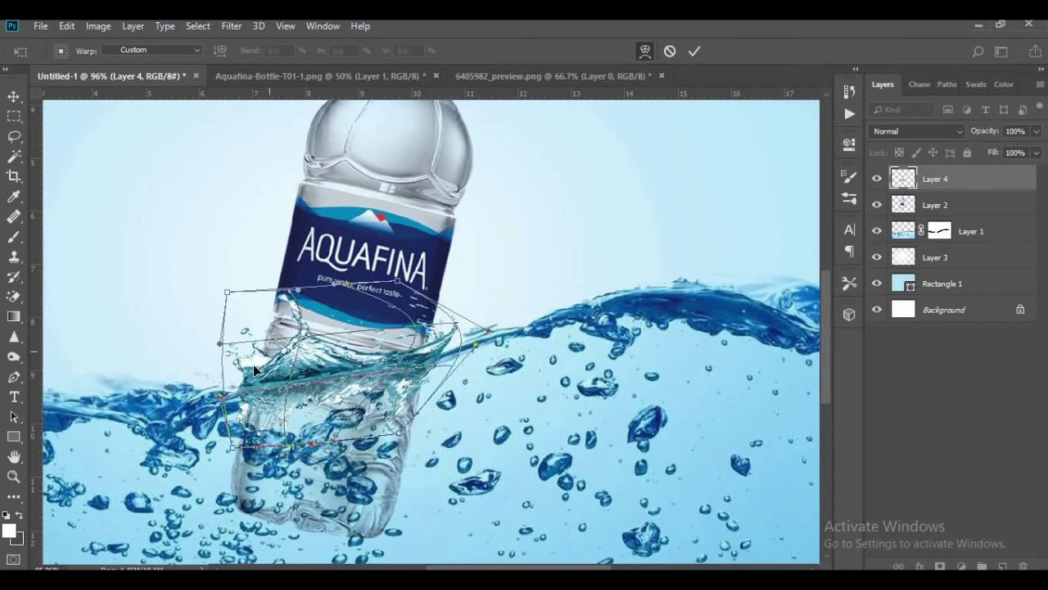
left_click_drag(246, 380, 265, 370)
key("Return")
key("Return")
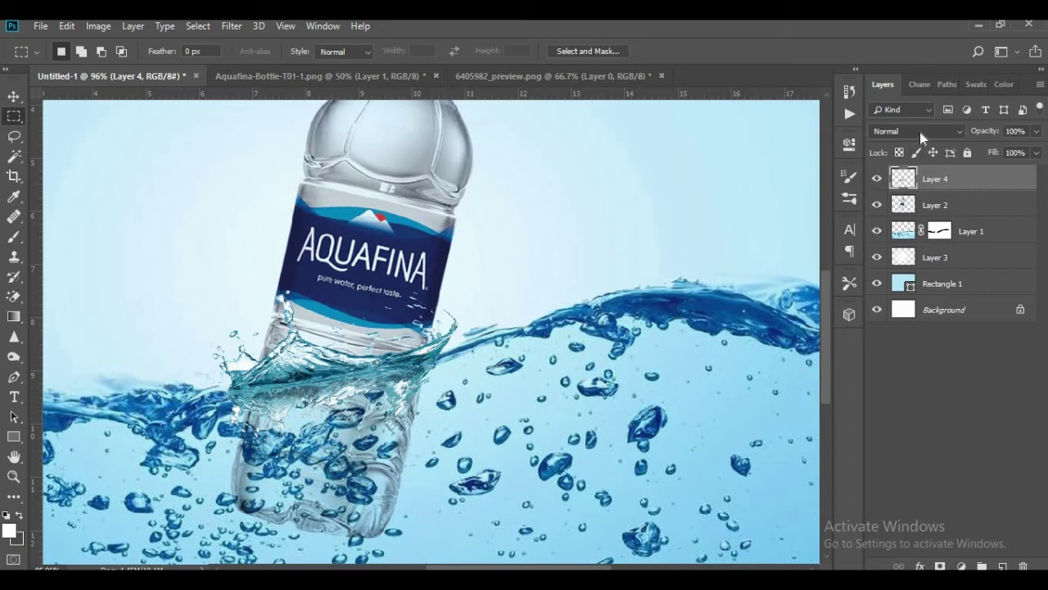
Step: Add a layer mask to Layer 4 and hide the splash's lower part below the waterline with a 50 px black brush
left_click(940, 567)
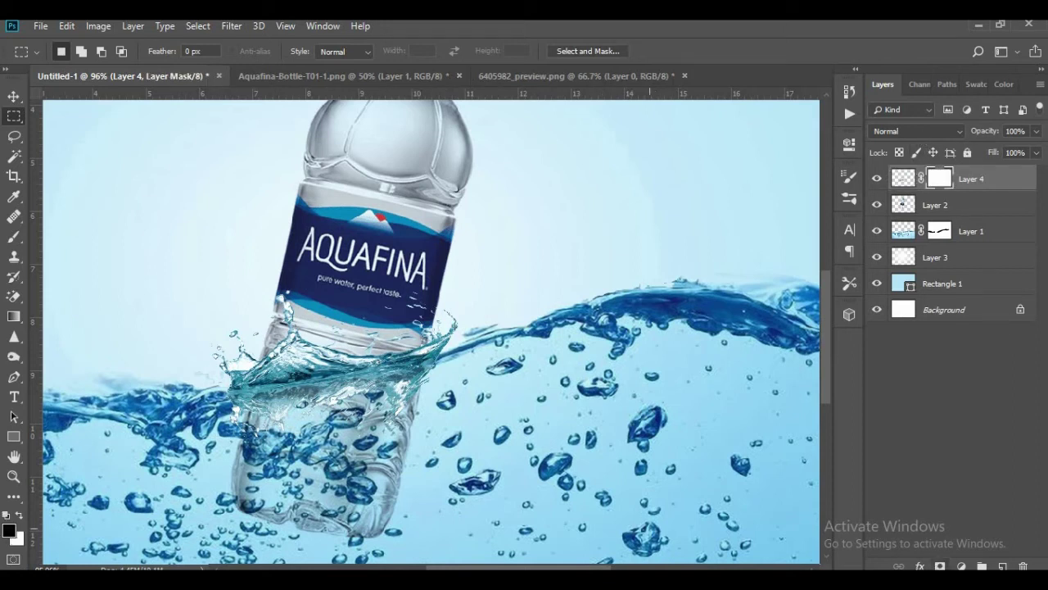
left_click(14, 237)
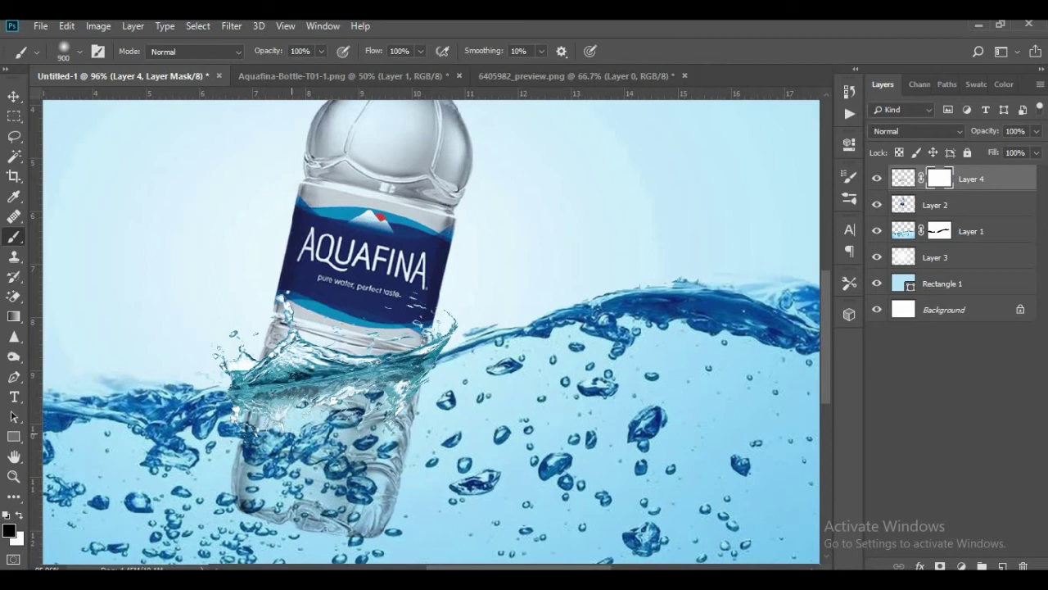
key("bracketleft")
key("bracketleft")
key("bracketleft")
key("bracketleft")
key("bracketleft")
key("bracketleft")
key("bracketleft")
key("bracketleft")
key("bracketleft")
key("bracketleft")
key("bracketleft")
key("bracketleft")
key("bracketleft")
key("bracketleft")
key("bracketleft")
key("bracketleft")
key("bracketleft")
mouse_move(226, 413)
left_mouse_down()
mouse_move(345, 412)
mouse_move(277, 410)
mouse_move(350, 407)
mouse_move(417, 386)
mouse_move(390, 399)
mouse_move(432, 374)
mouse_move(215, 412)
mouse_move(365, 416)
mouse_move(227, 422)
mouse_move(325, 402)
mouse_move(260, 405)
mouse_move(357, 396)
mouse_move(463, 358)
mouse_move(390, 404)
mouse_move(407, 409)
mouse_move(208, 432)
mouse_move(272, 441)
left_mouse_up()
key("ctrl+z")
Step: Set the blend mode of the splash layer, Layer 4, to Multiply
left_click(903, 179)
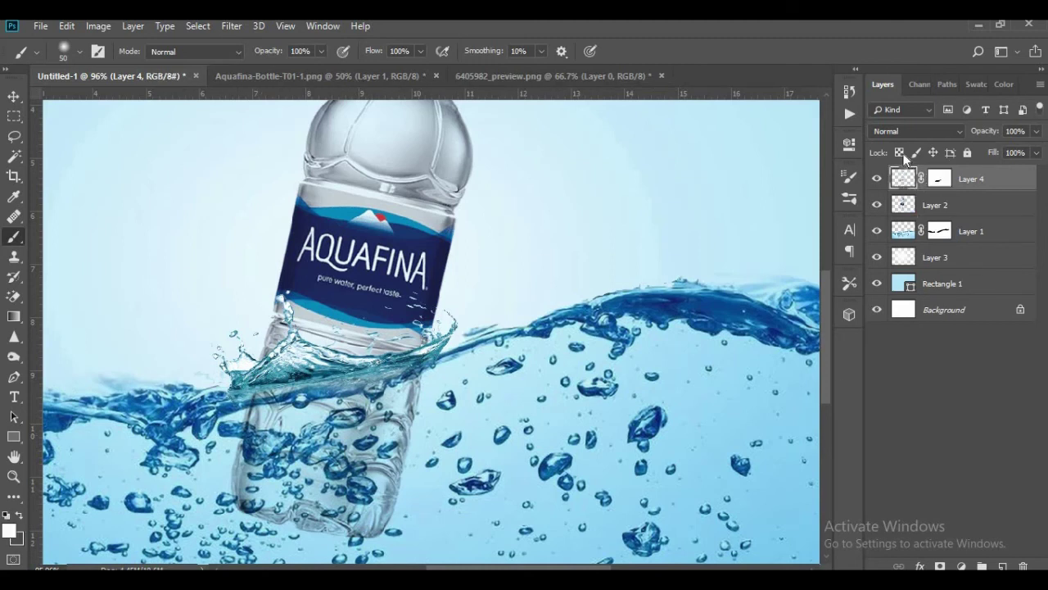
left_click(896, 133)
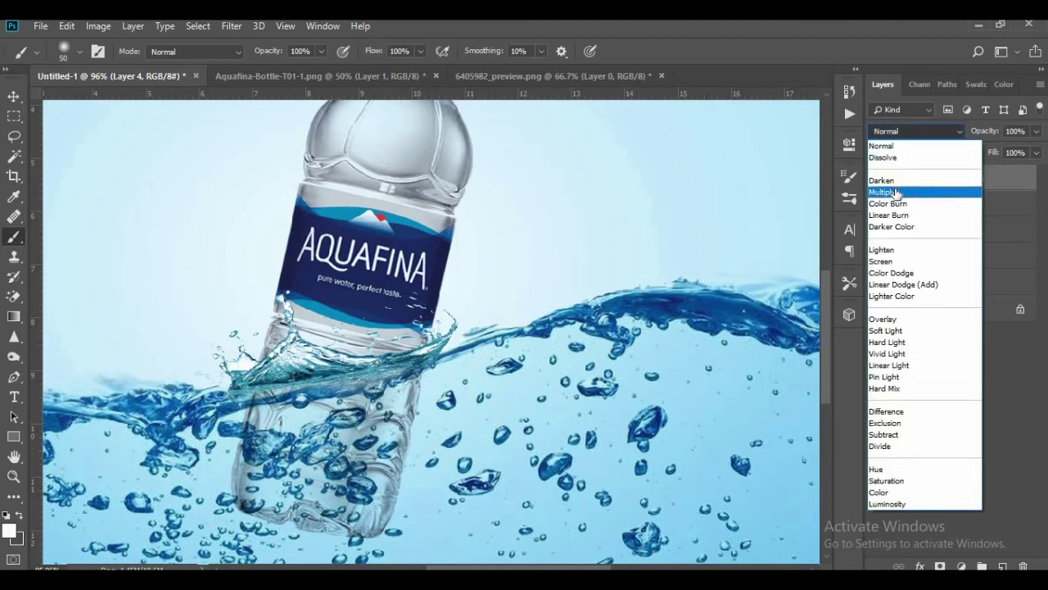
left_click(899, 195)
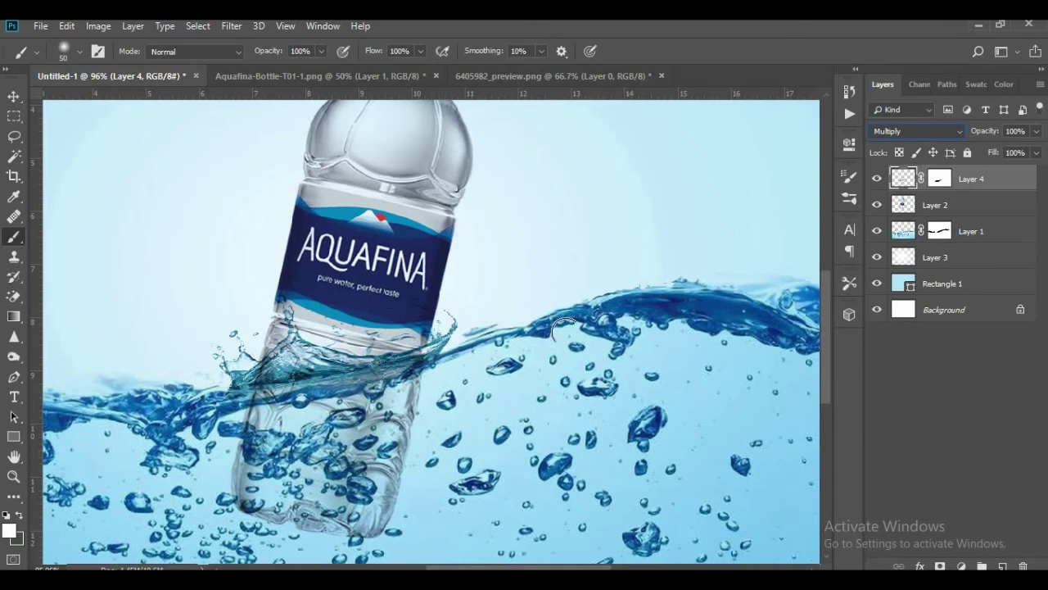
left_click(13, 94)
scroll(392, 429, "down", 5)
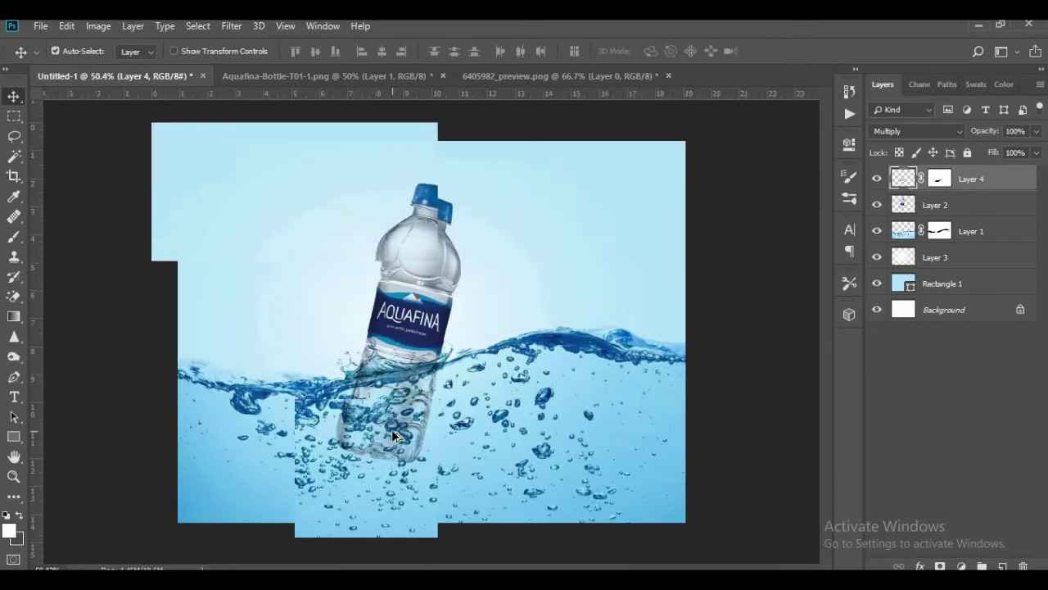
scroll(392, 431, "up", 2)
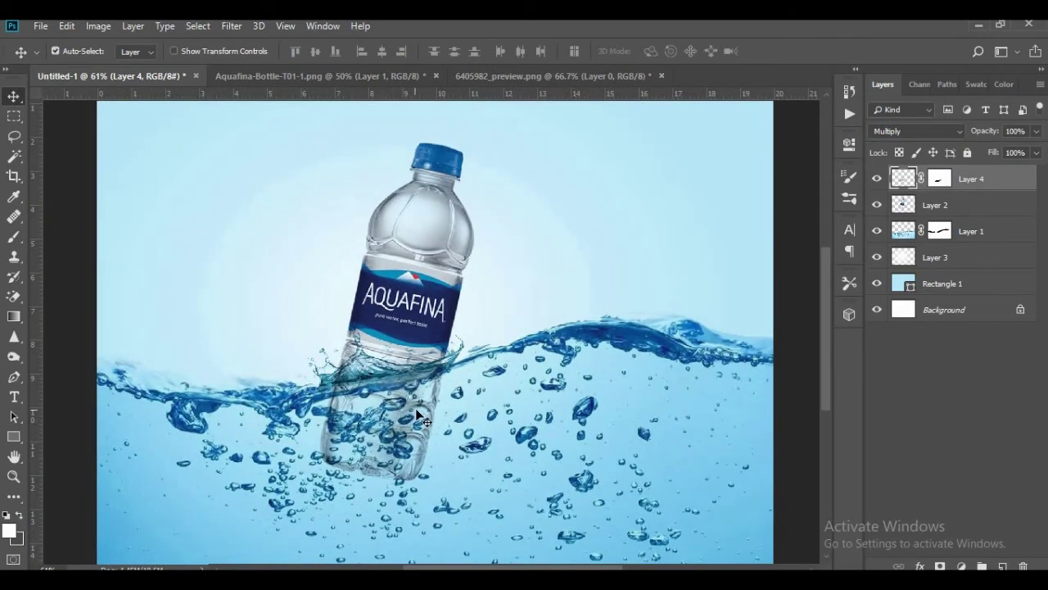
scroll(434, 427, "down", 1)
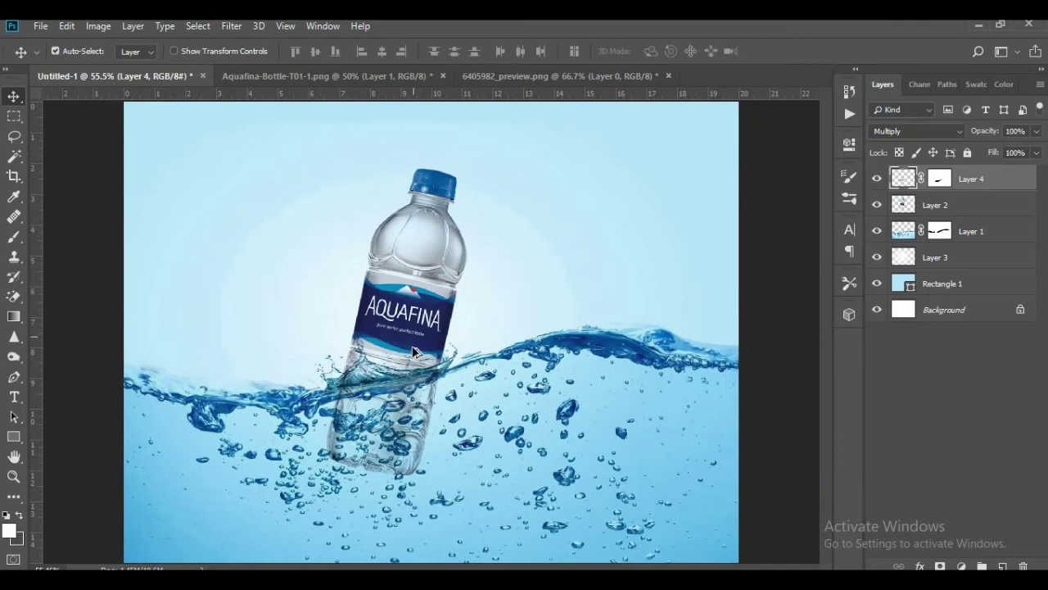
Step: Close the splash document 6405982_preview.png without saving its changes
scroll(401, 401, "down", 1)
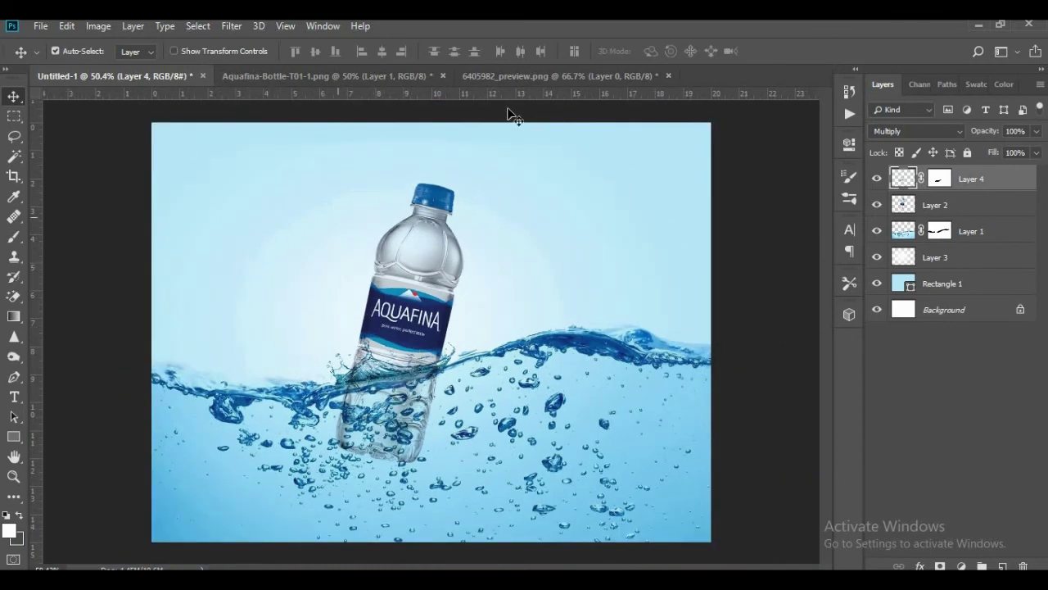
left_click(510, 78)
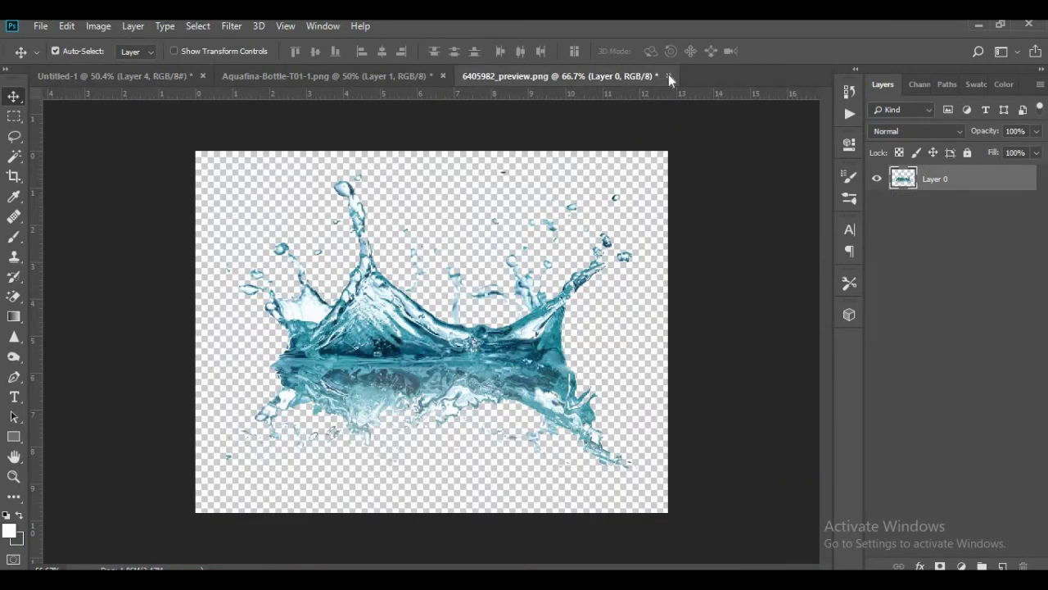
left_click(669, 75)
left_click(520, 238)
Step: Open 9639.png_860 and Water-Bubbles-PNG-Photos, and bring the water bubbles image into Untitled-1 as a new layer over the bottle
left_click(49, 29)
left_click(61, 67)
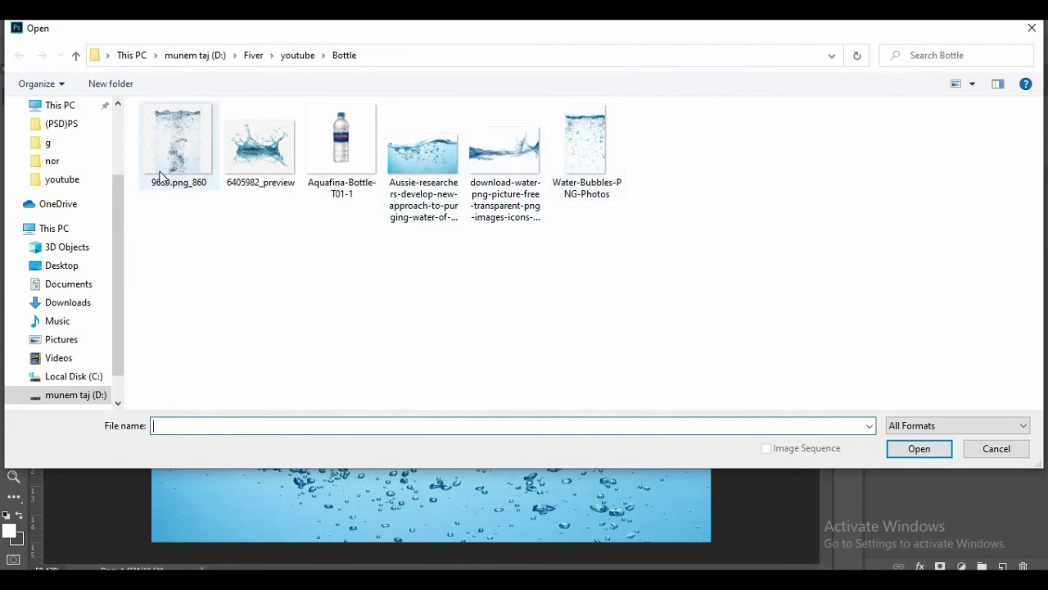
left_click(555, 168, "ctrl")
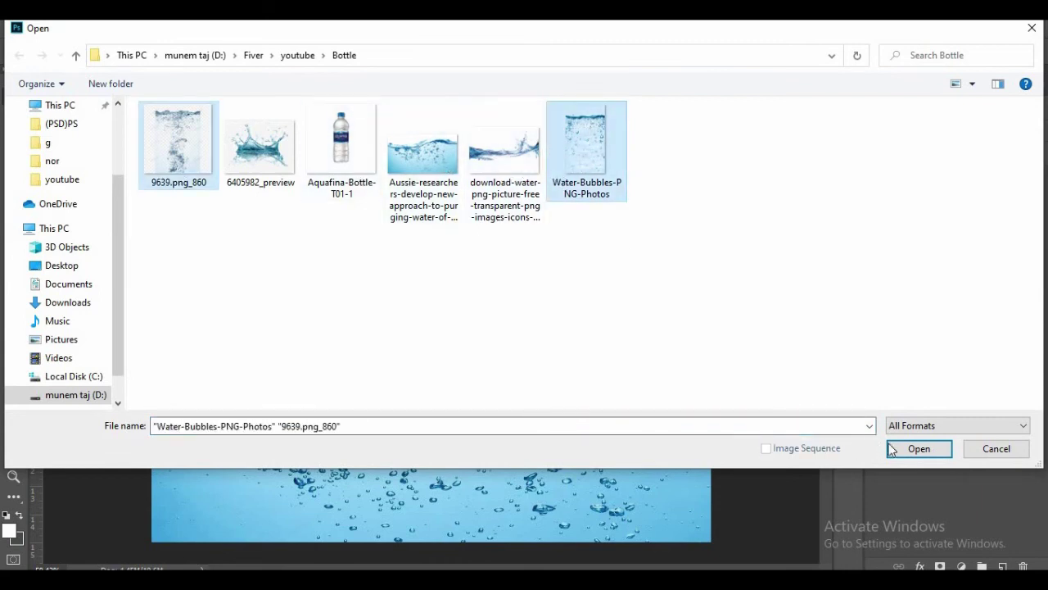
key("Return")
left_click_drag(431, 294, 441, 396)
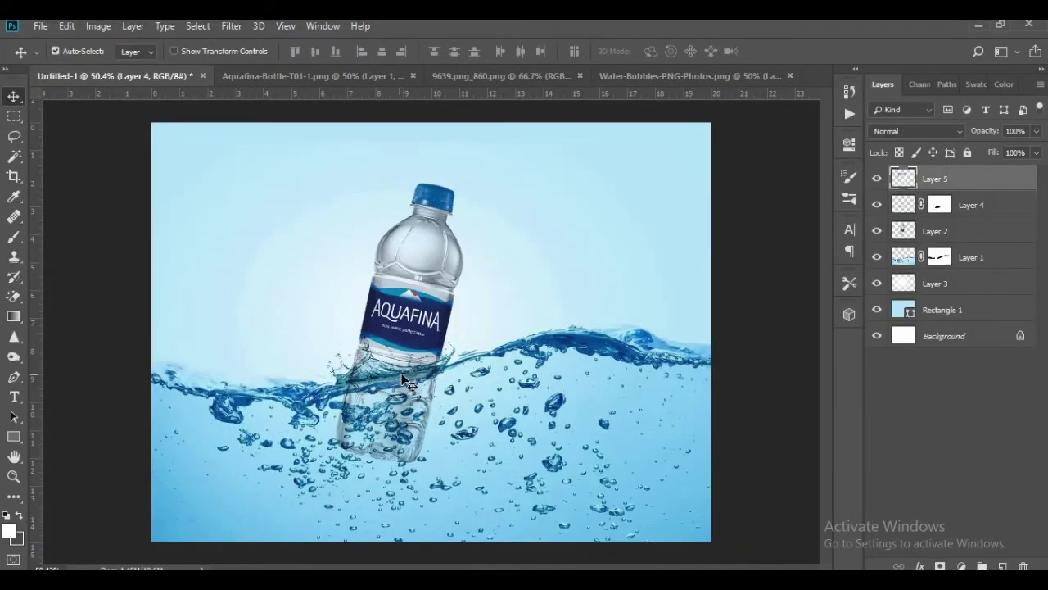
Step: Free-transform the bubbles layer: rotate it to about -174.6°, scale it to about 41.8% and place it over the bottle's submerged part
left_click(15, 119)
right_click(457, 273)
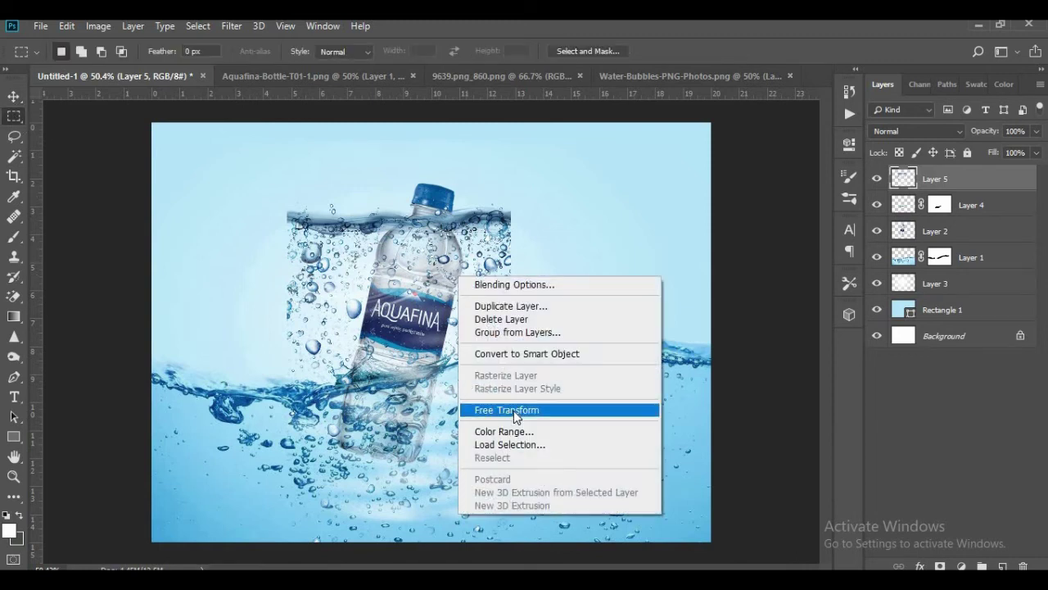
left_click(603, 415)
left_click_drag(603, 414, 325, 306)
left_click_drag(390, 377, 381, 315)
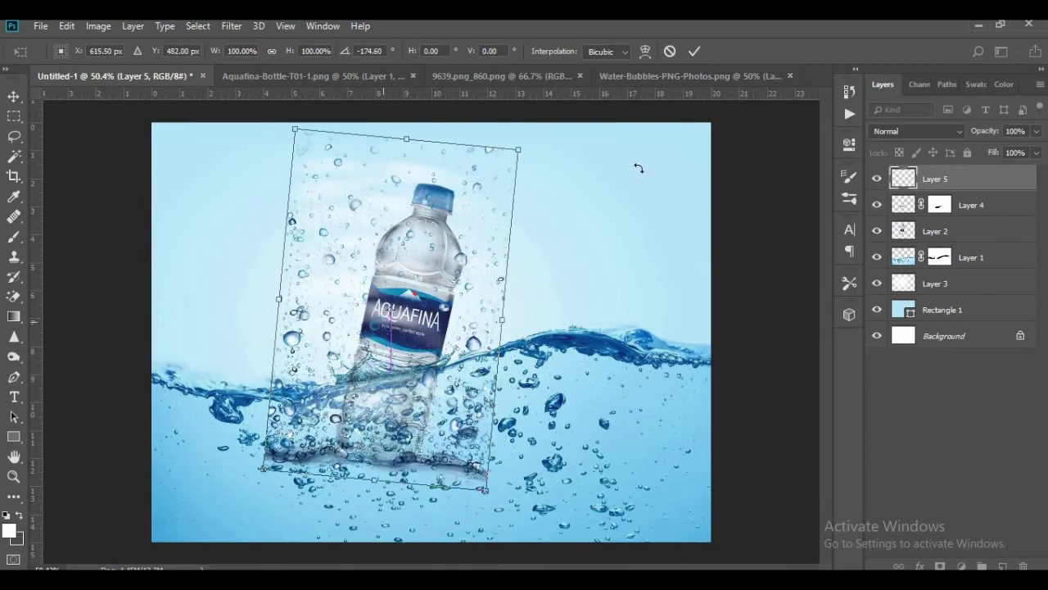
left_click_drag(490, 214, 438, 250)
left_click_drag(420, 339, 380, 447)
Step: Tilt the bubbles to about -169° to match the bottle and resize them to about 41% wide and 34.4% high within its submerged part
scroll(380, 447, "up", 3)
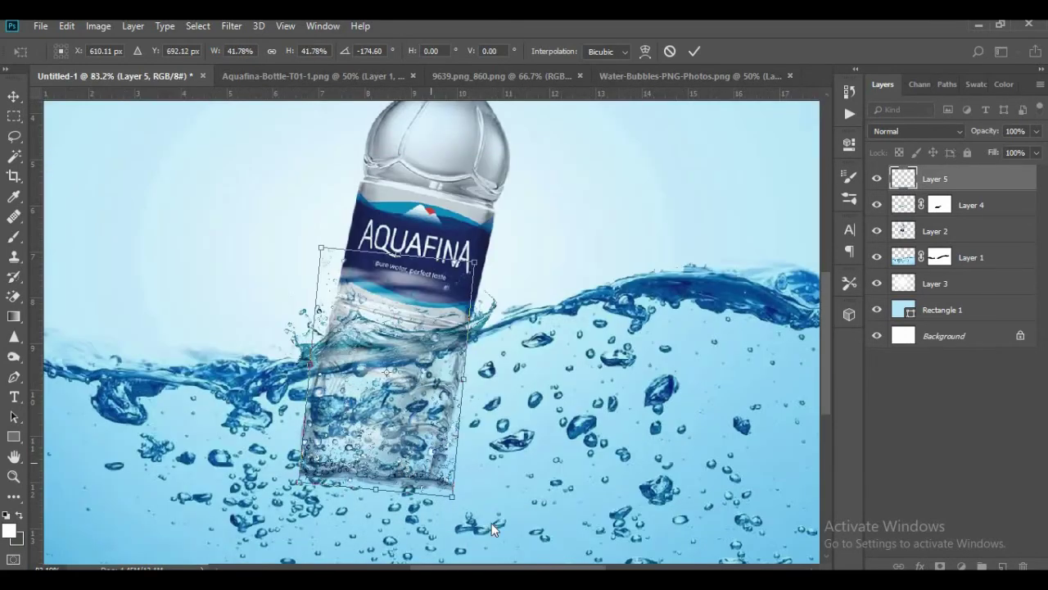
left_click_drag(461, 502, 448, 514)
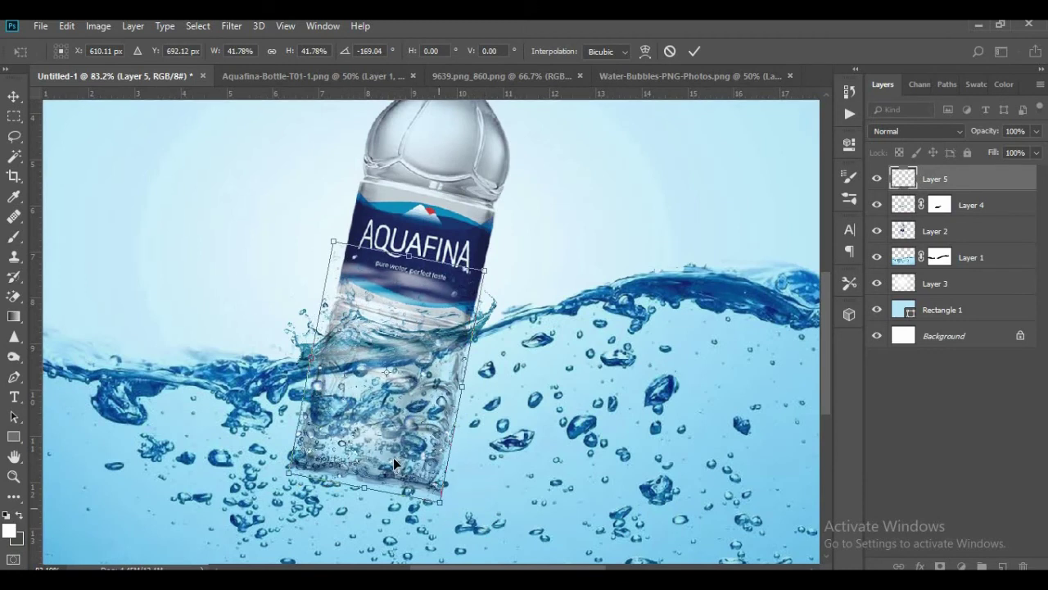
left_click_drag(398, 459, 393, 463)
left_click_drag(484, 274, 463, 295)
mouse_move(424, 323)
left_mouse_down()
mouse_move(430, 348)
mouse_move(429, 339)
left_mouse_up()
left_click_drag(467, 303, 457, 315)
left_click_drag(444, 415, 455, 414)
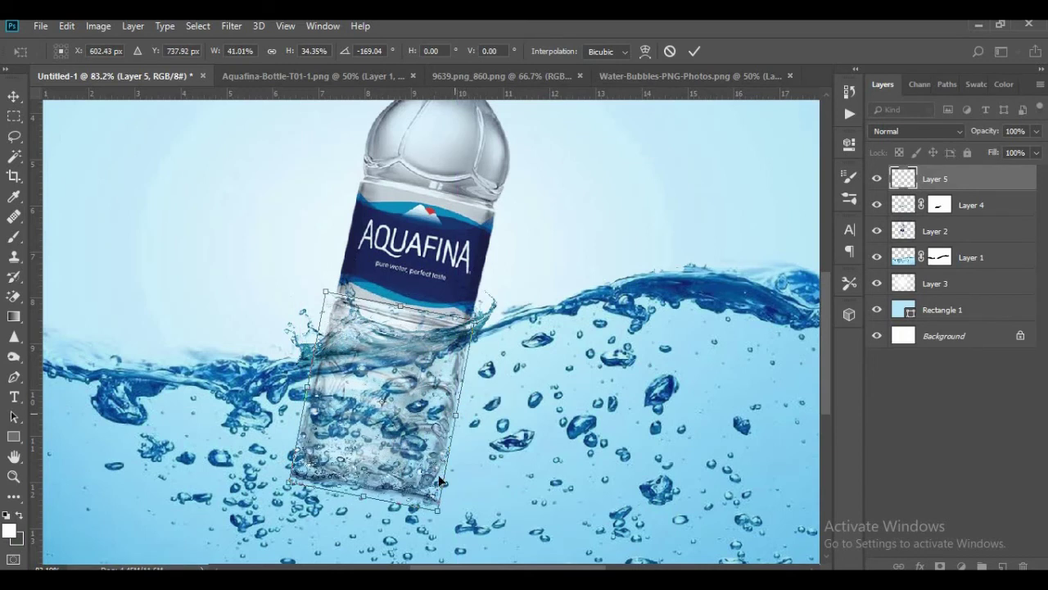
Step: Warp the bubbles' lower edge to the bottle's rounded base, nudge them up and apply the transform
right_click(417, 443)
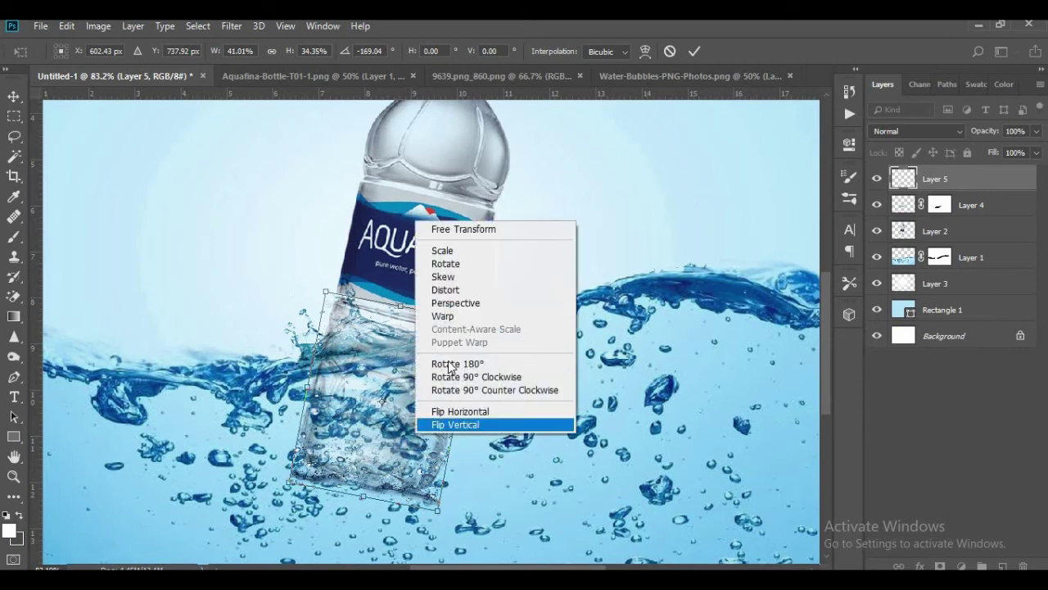
left_click(452, 315)
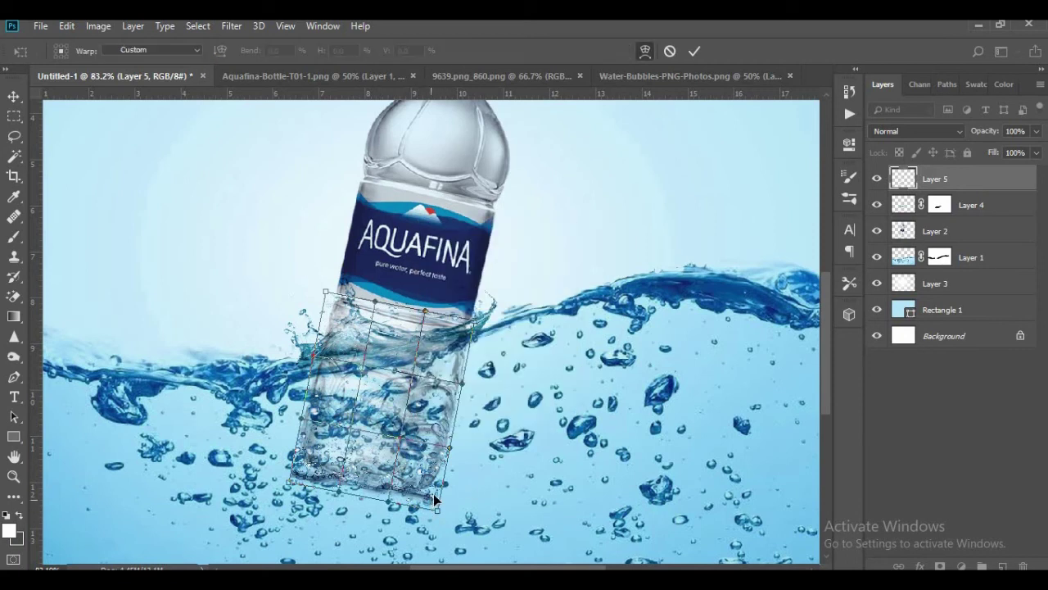
left_click_drag(433, 494, 434, 488)
left_click_drag(303, 472, 385, 436)
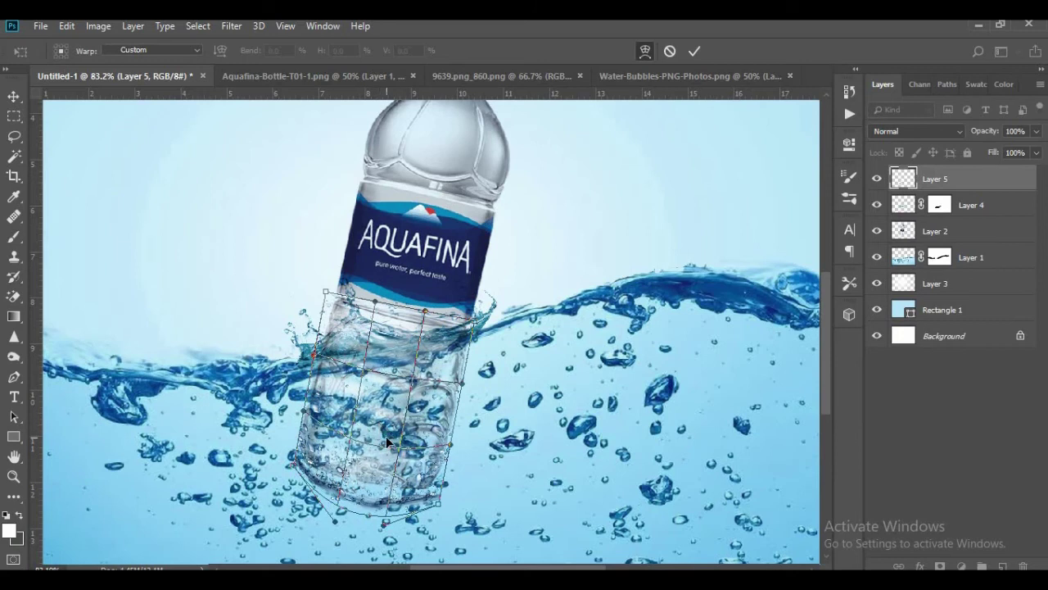
key("shift+Up")
key("shift+Up")
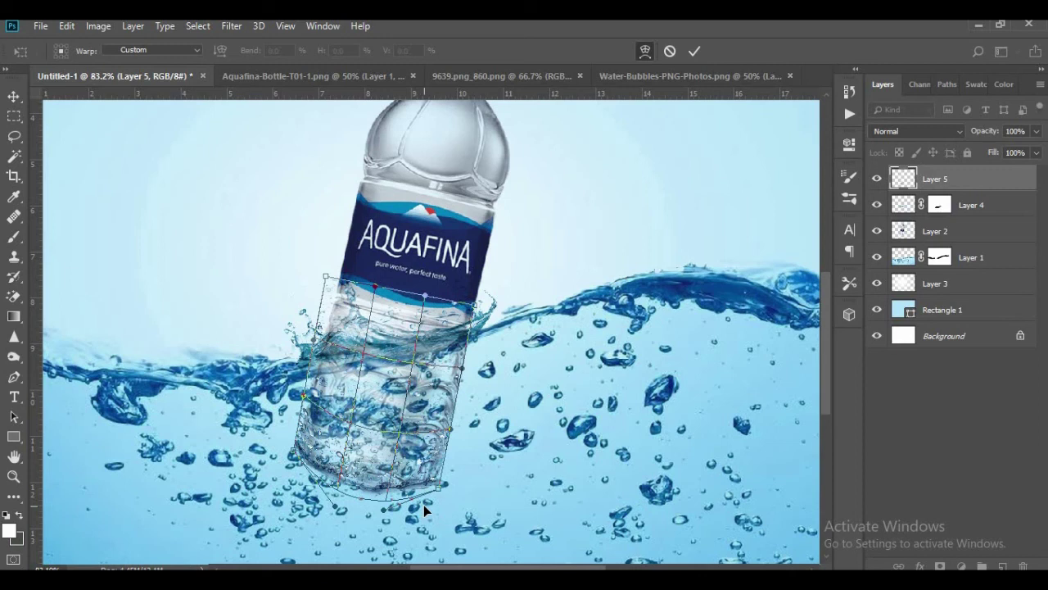
key("Return")
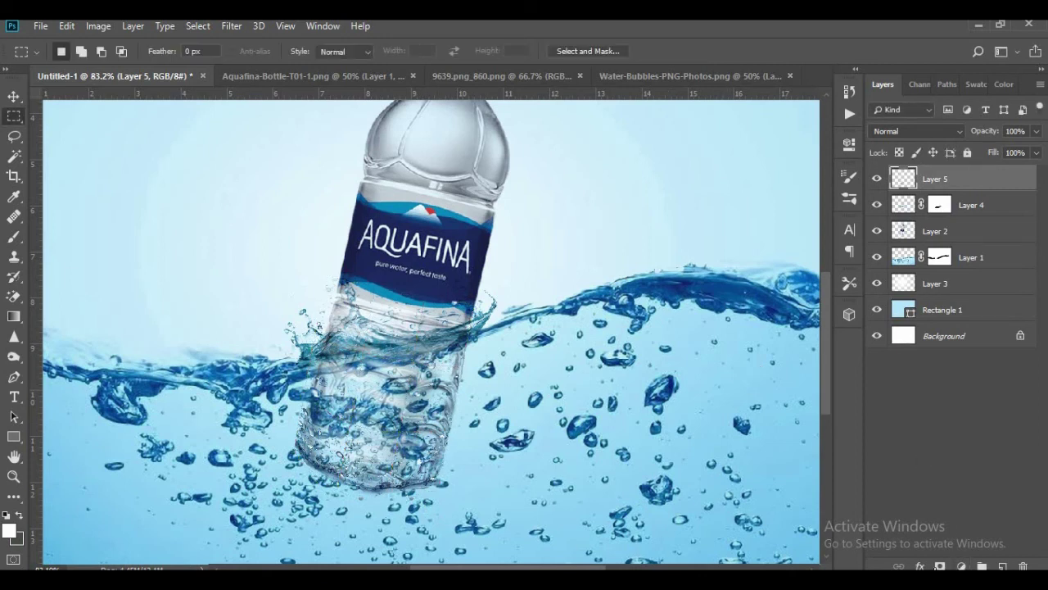
Step: Add a layer mask to Layer 5 and hide the bubbles' excess along the bottle's base with a 50 px black brush
left_click(939, 565)
scroll(388, 491, "up", 3)
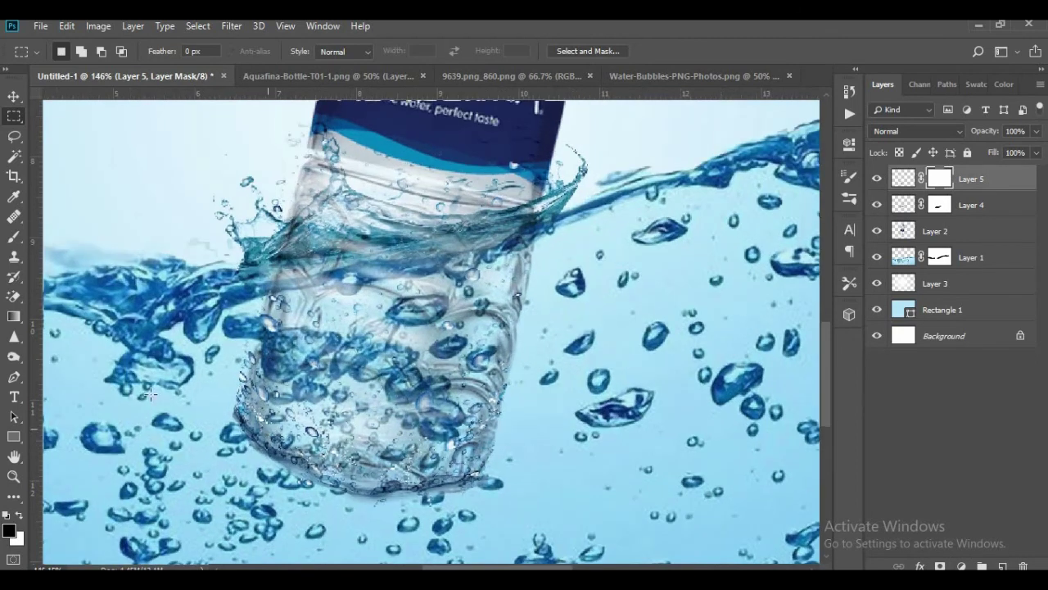
left_click(13, 297)
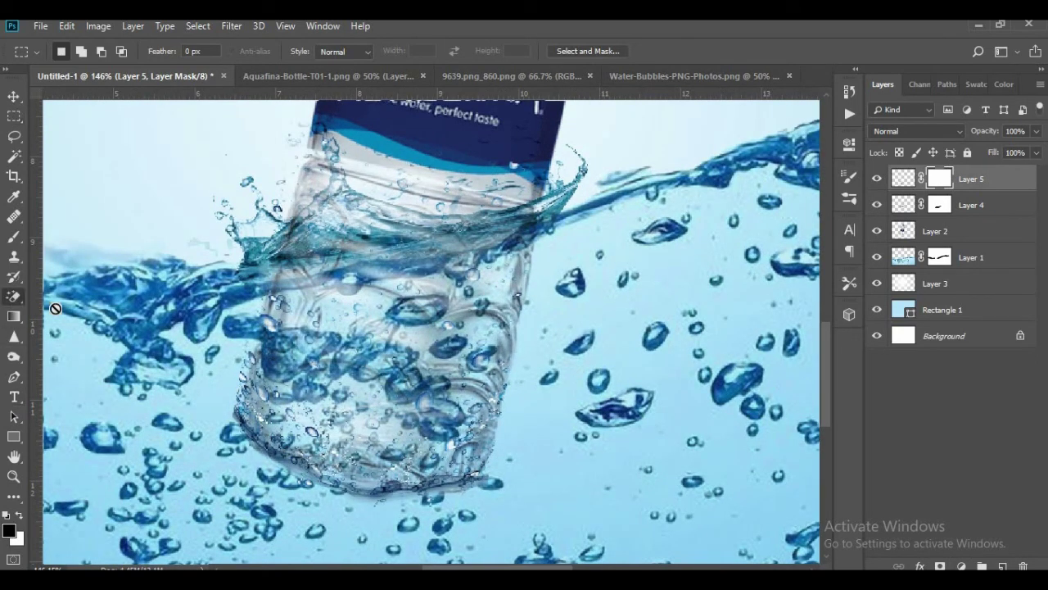
left_click(13, 239)
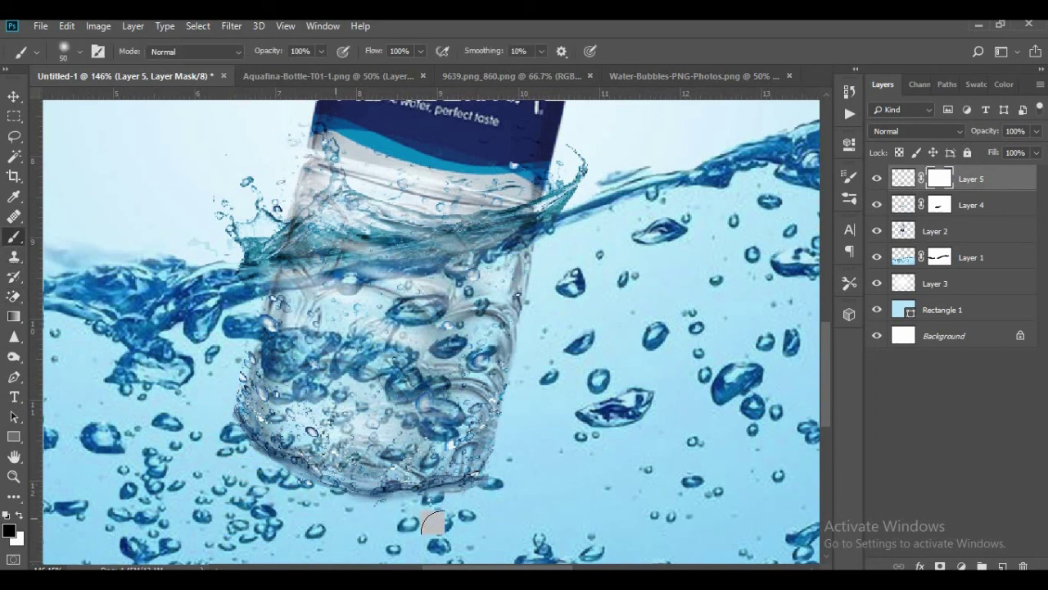
scroll(541, 442, "down", 3)
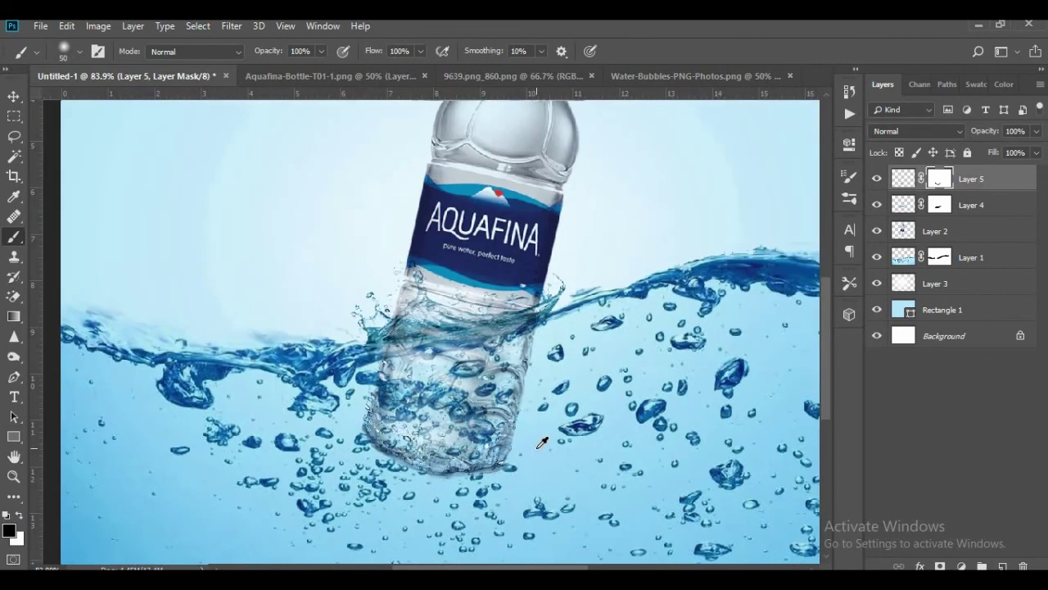
scroll(542, 442, "down", 1)
scroll(541, 443, "down", 1)
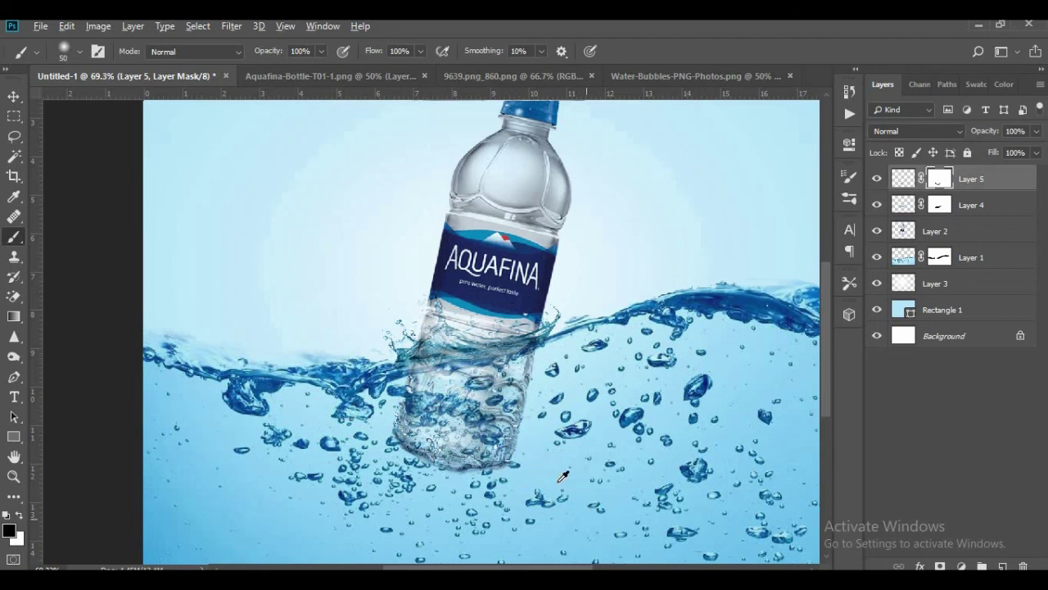
scroll(562, 476, "down", 4)
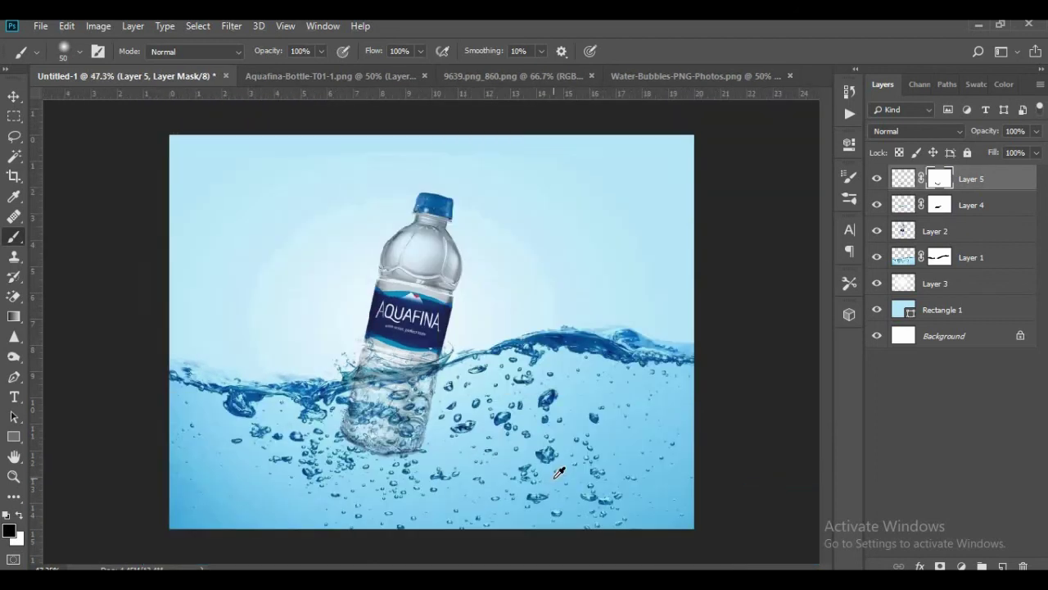
left_click(14, 97)
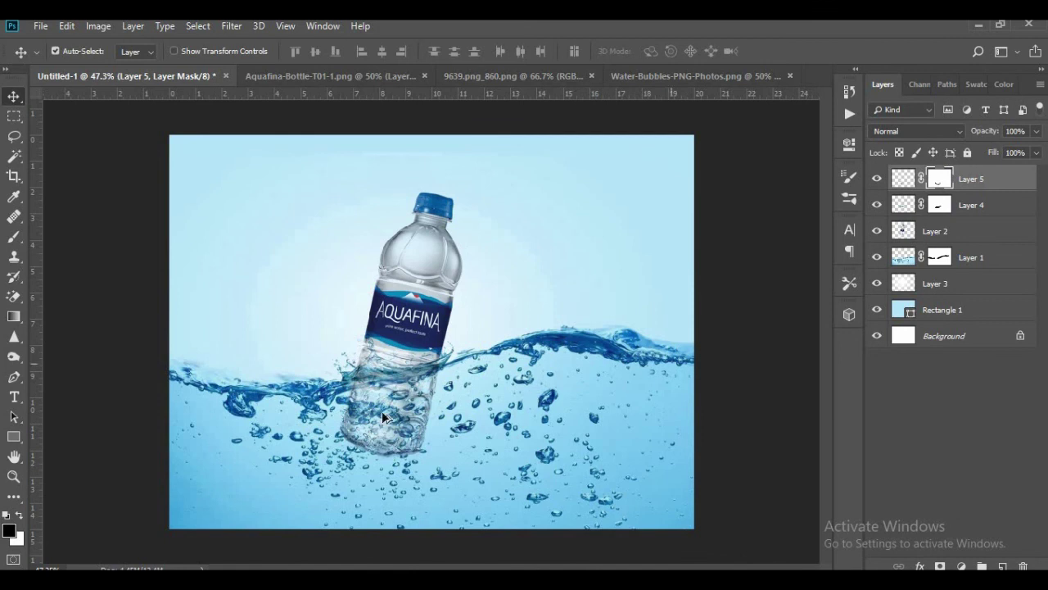
scroll(382, 410, "up", 4)
scroll(564, 436, "down", 3)
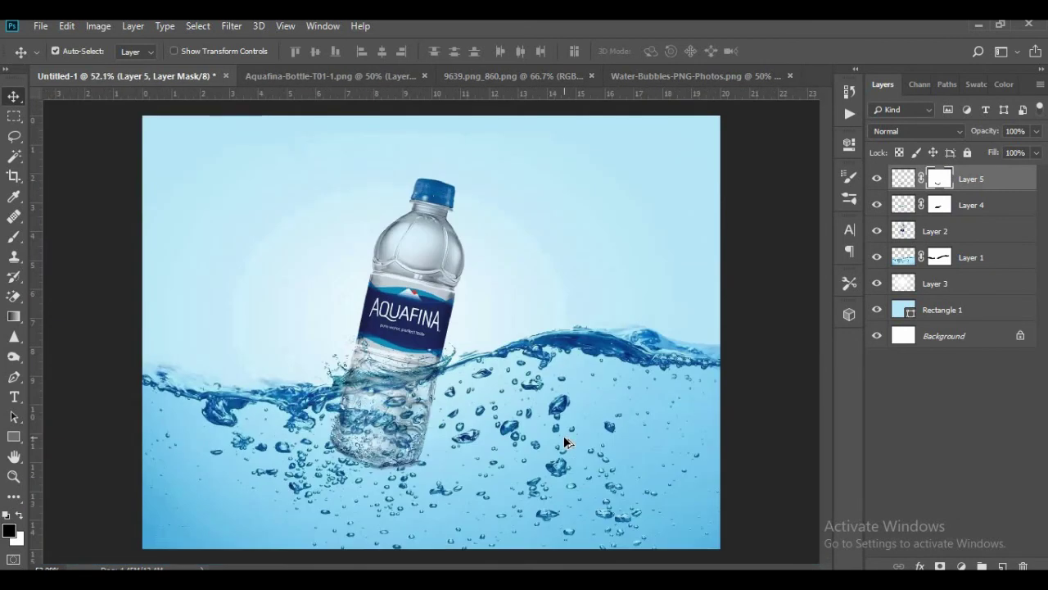